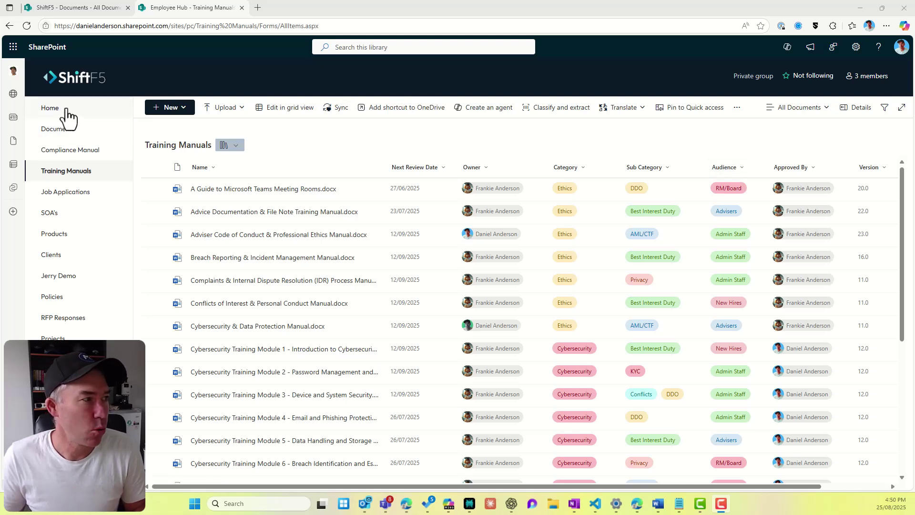
Step: Leave Training Manuals and go to the site's Home page from the left navigation
{"action": "left_click", "coordinate": [51, 108]}
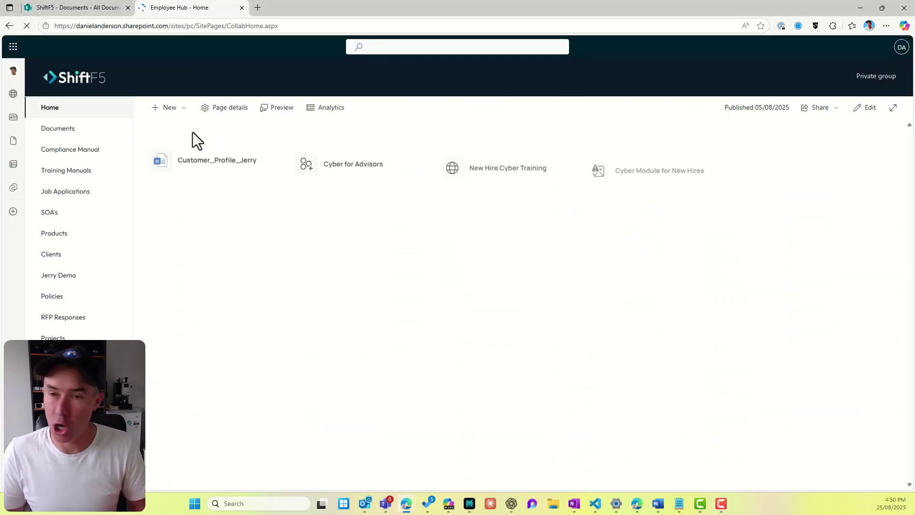
Step: Create a blank document library named 'No Custom Metadata'
{"action": "left_click", "coordinate": [169, 108]}
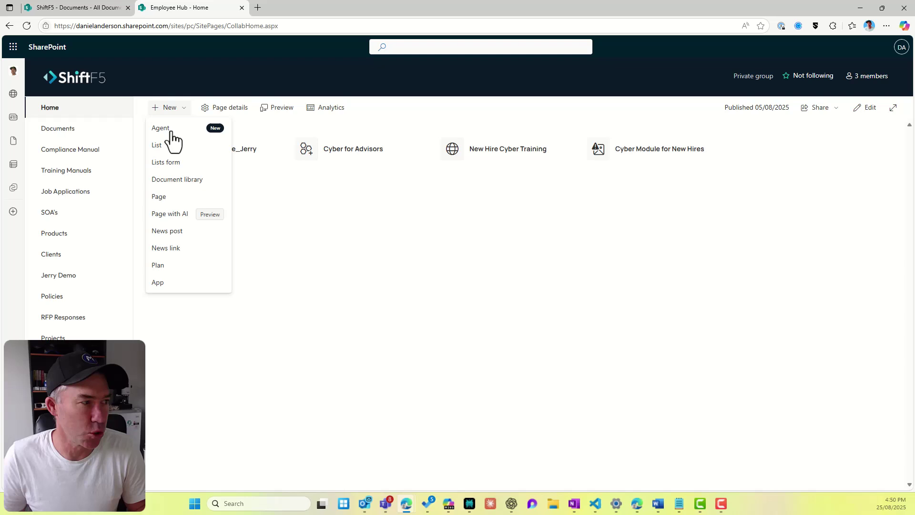
{"action": "left_click", "coordinate": [168, 180]}
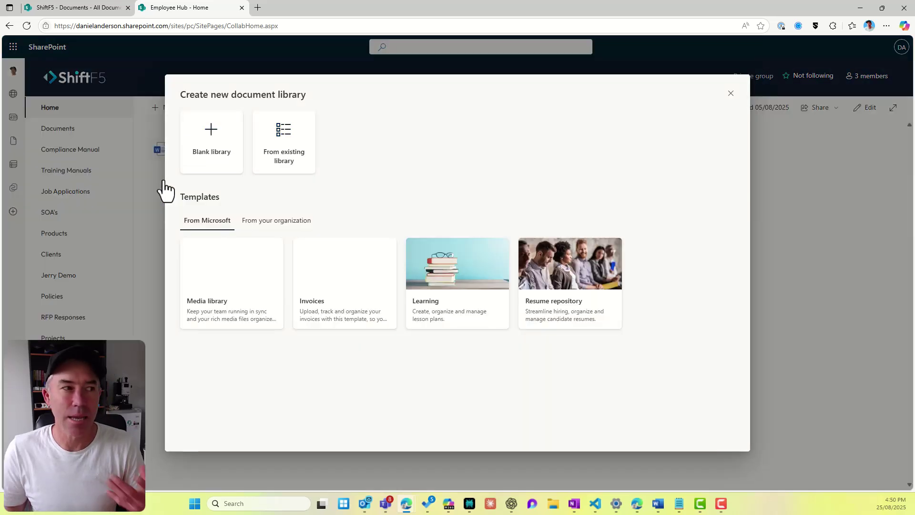
{"action": "left_click", "coordinate": [221, 158]}
{"action": "type", "text": "N"}
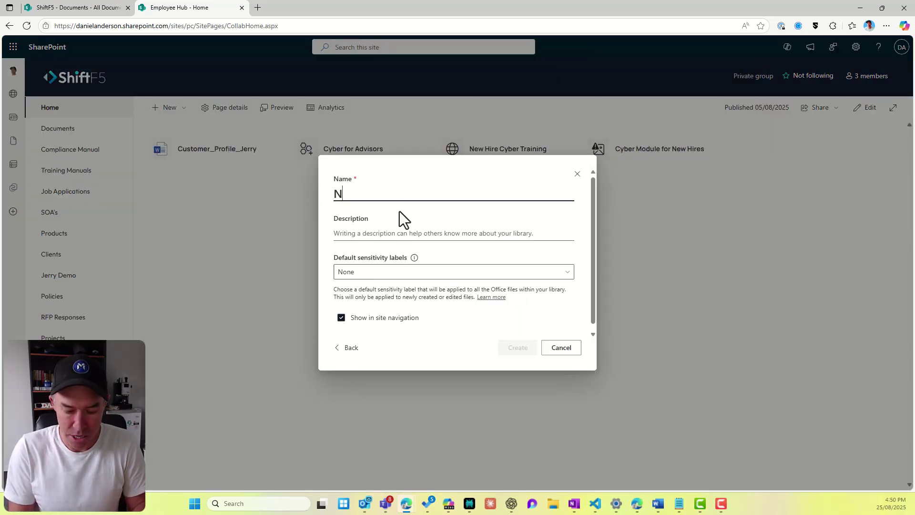
{"action": "type", "text": "o Met"}
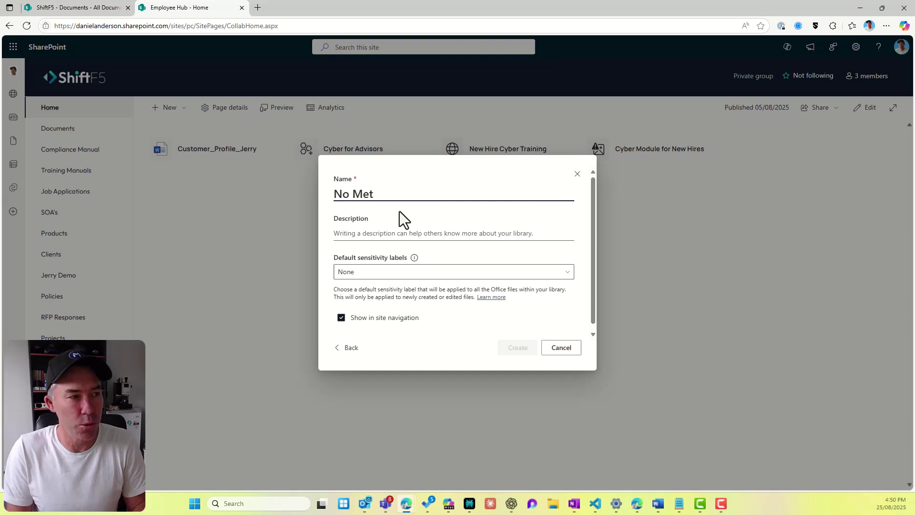
{"action": "key", "text": "BackSpace"}
{"action": "key", "text": "BackSpace"}
{"action": "key", "text": "BackSpace"}
{"action": "type", "text": "Cu"}
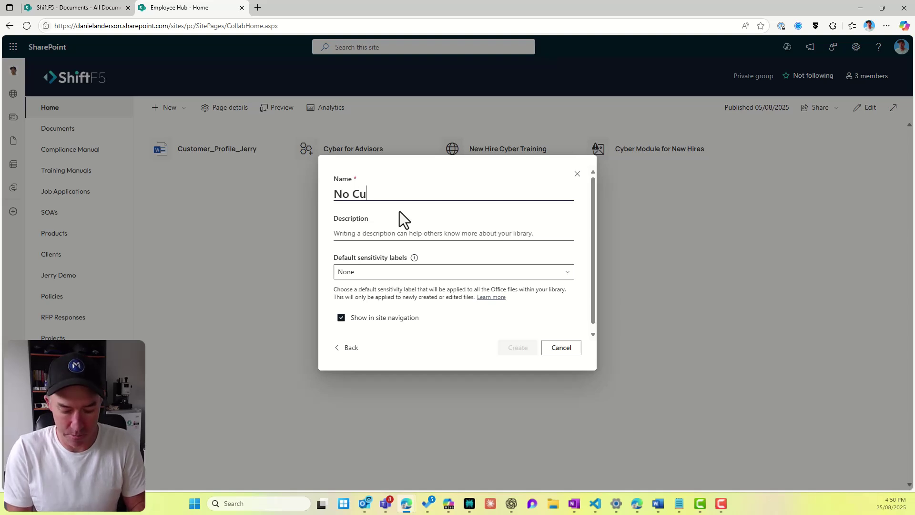
{"action": "type", "text": "stom Metad"}
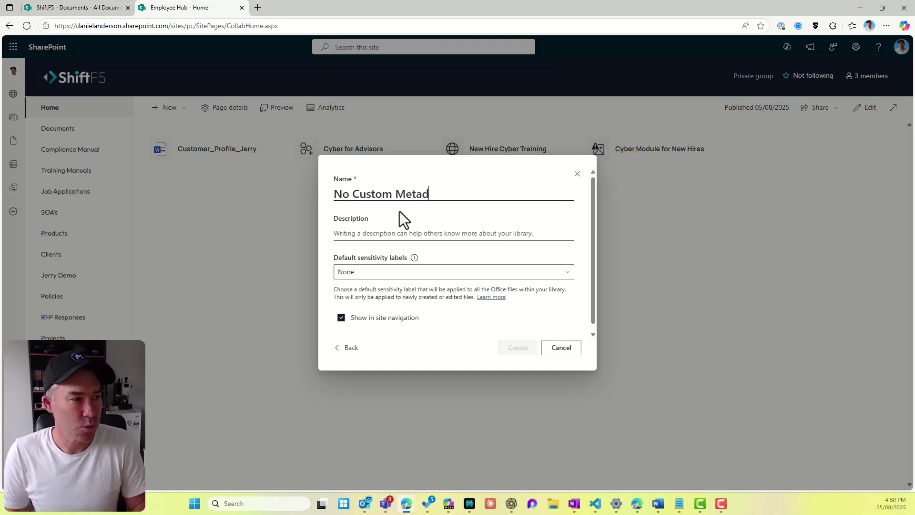
{"action": "type", "text": "ata"}
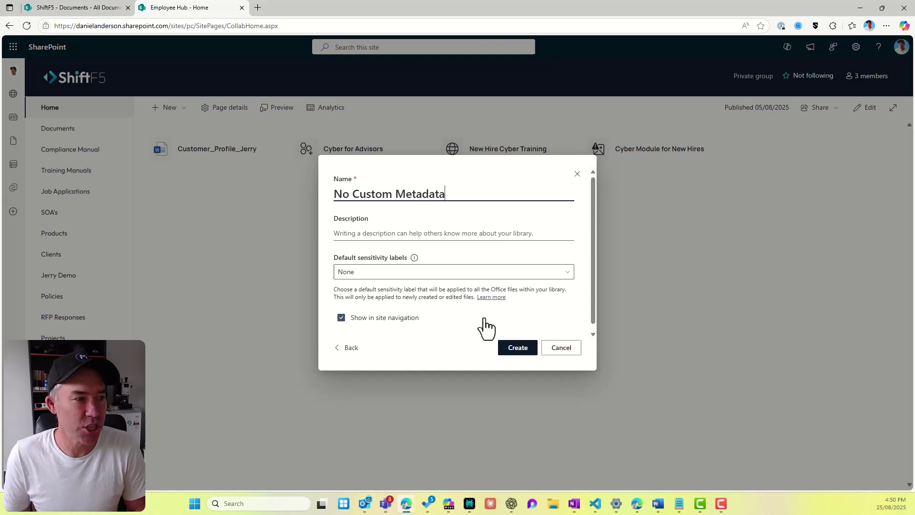
{"action": "left_click", "coordinate": [528, 352]}
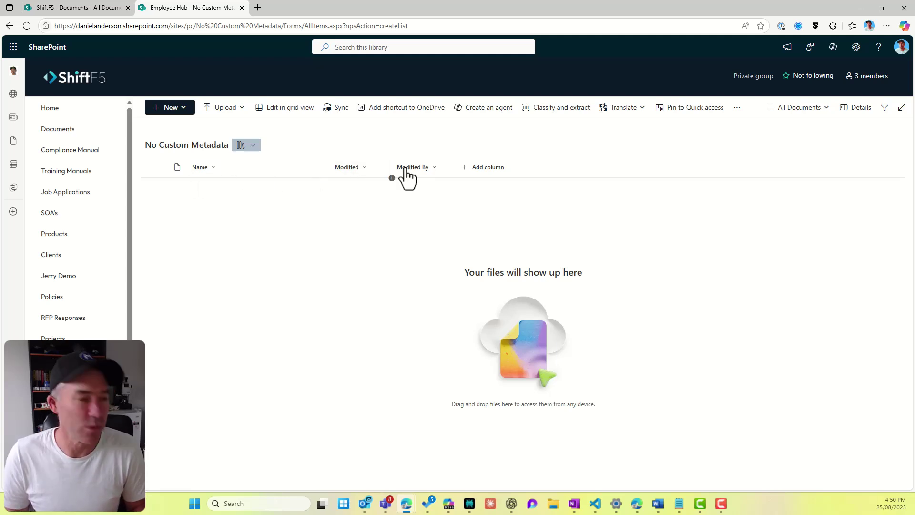
Step: Show the Created and Created By columns in the No Custom Metadata library view
{"action": "left_click", "coordinate": [487, 170]}
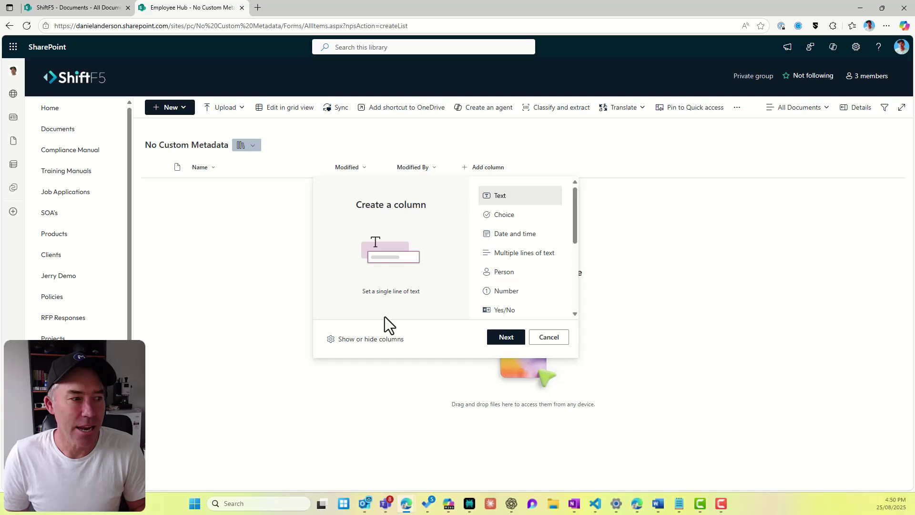
{"action": "left_click", "coordinate": [374, 340]}
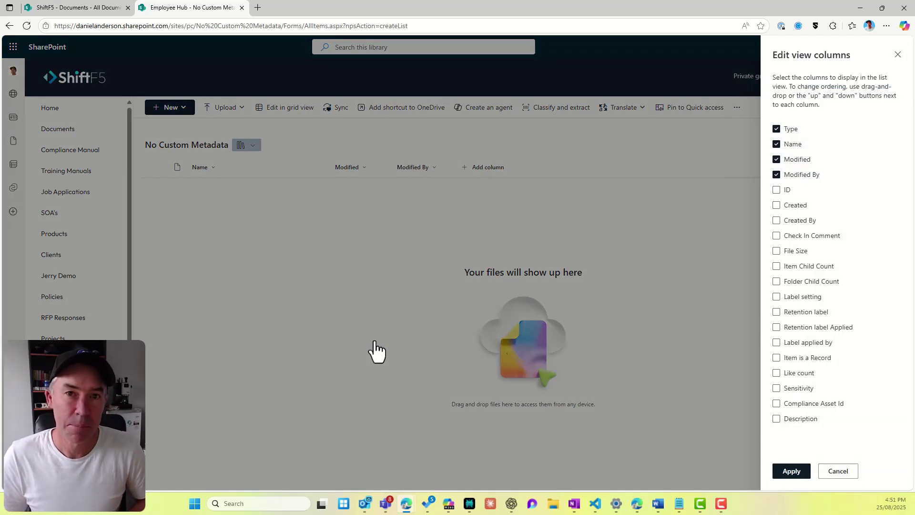
{"action": "left_click", "coordinate": [776, 220]}
{"action": "left_click", "coordinate": [777, 205]}
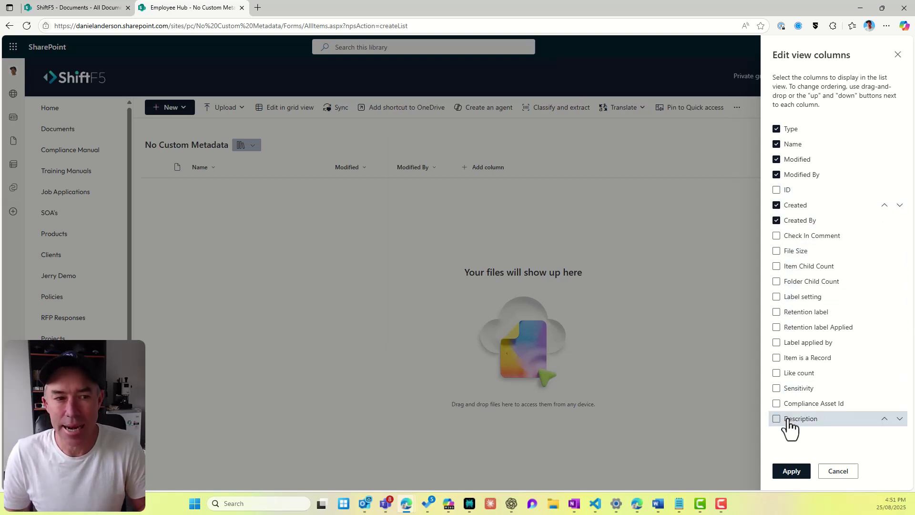
{"action": "left_click", "coordinate": [806, 470]}
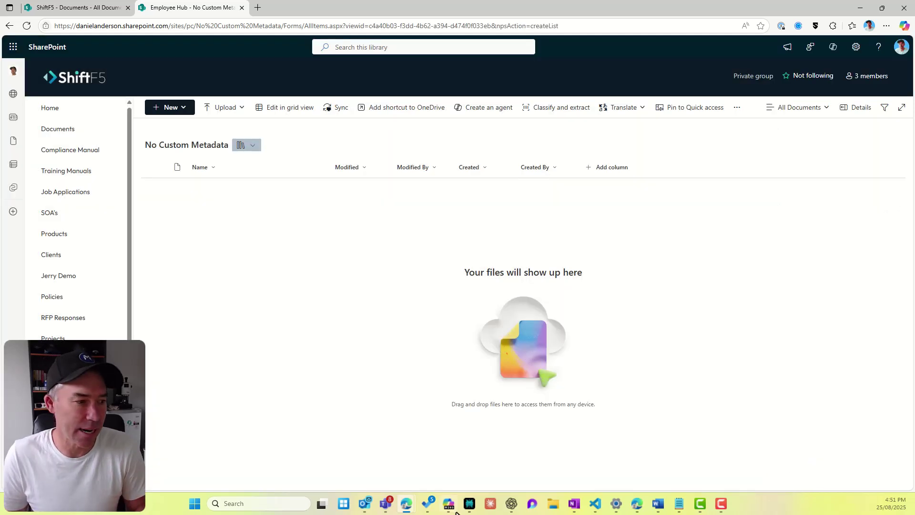
Step: Upload Parts Requests September.xlsx to No Custom Metadata, then go back to Training Manuals
{"action": "left_click", "coordinate": [553, 506]}
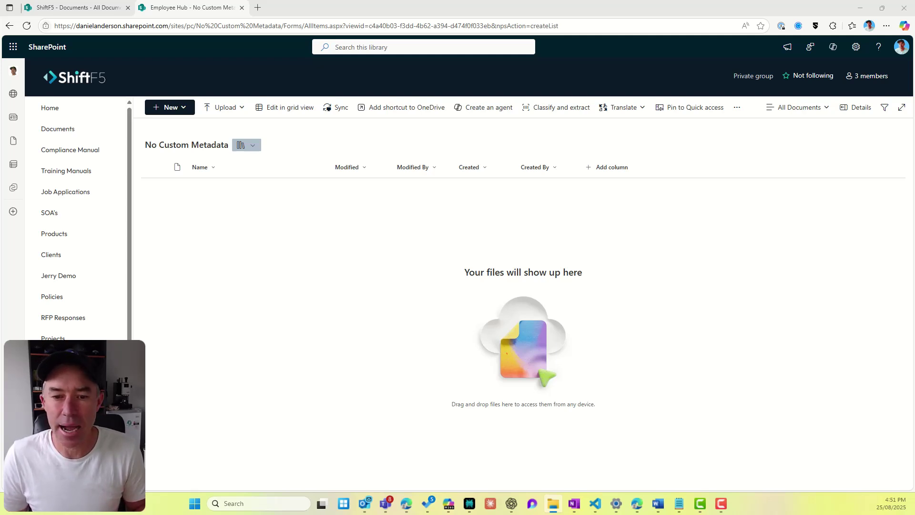
{"action": "left_click_drag", "start_coordinate": [914, 362], "coordinate": [284, 258]}
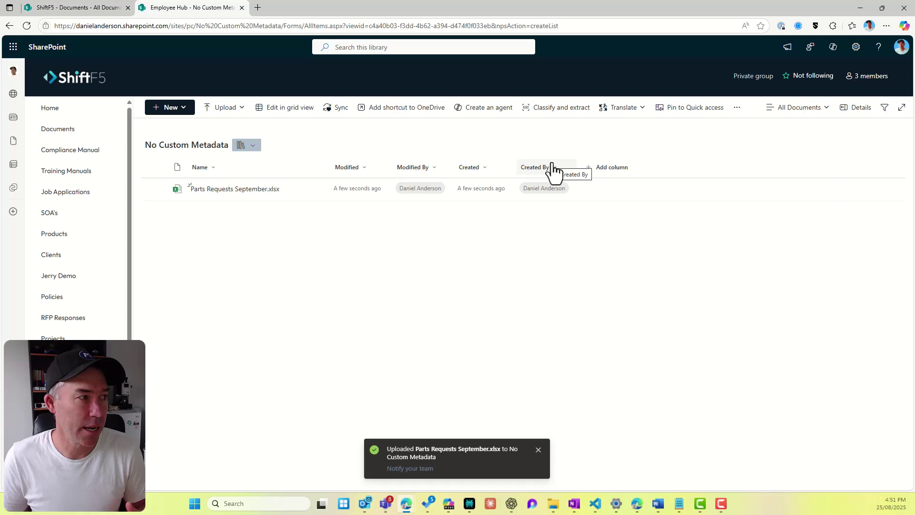
{"action": "left_click", "coordinate": [88, 178]}
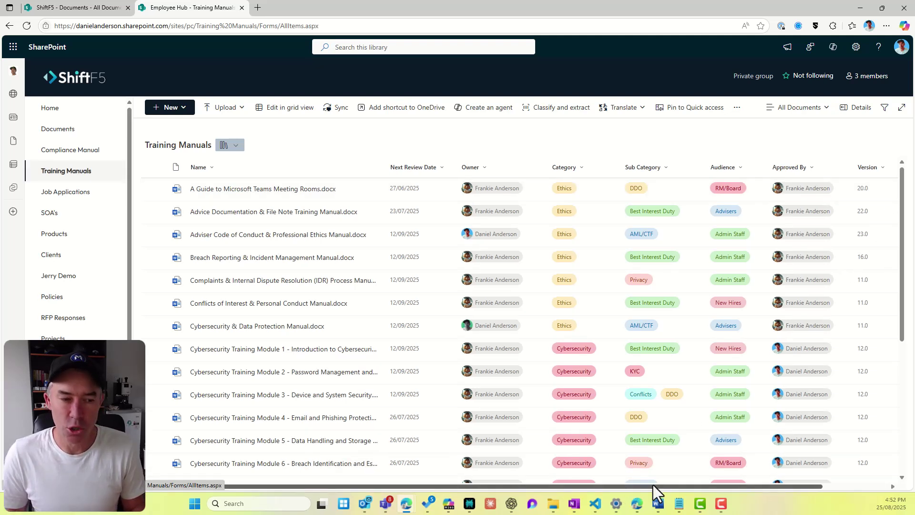
Step: Scroll the library right and browse the Add column options without adding one
{"action": "left_click_drag", "start_coordinate": [653, 485], "coordinate": [785, 484]}
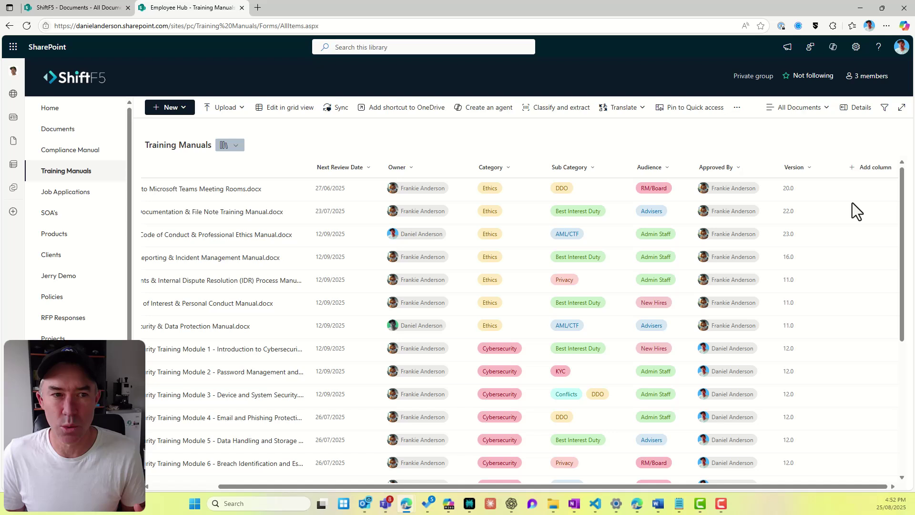
{"action": "left_click", "coordinate": [858, 173]}
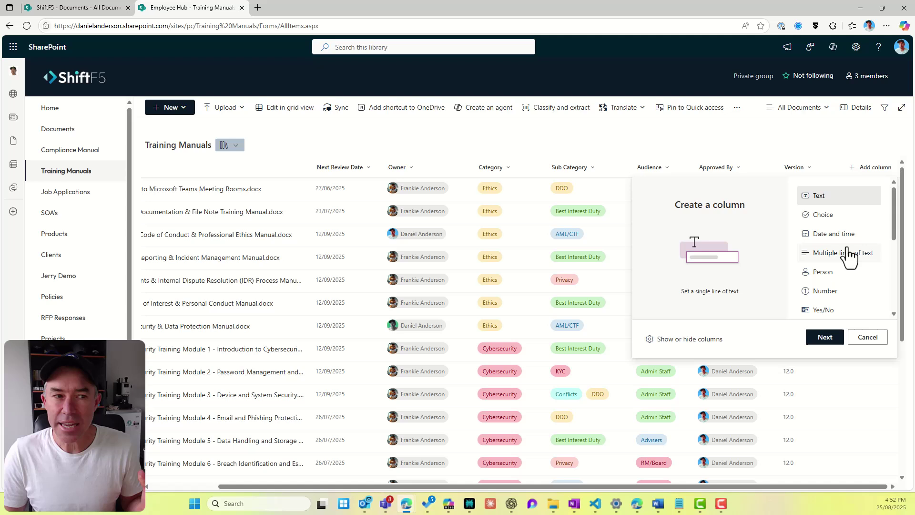
{"action": "scroll", "coordinate": [848, 257], "scroll_direction": "down", "scroll_amount": 3}
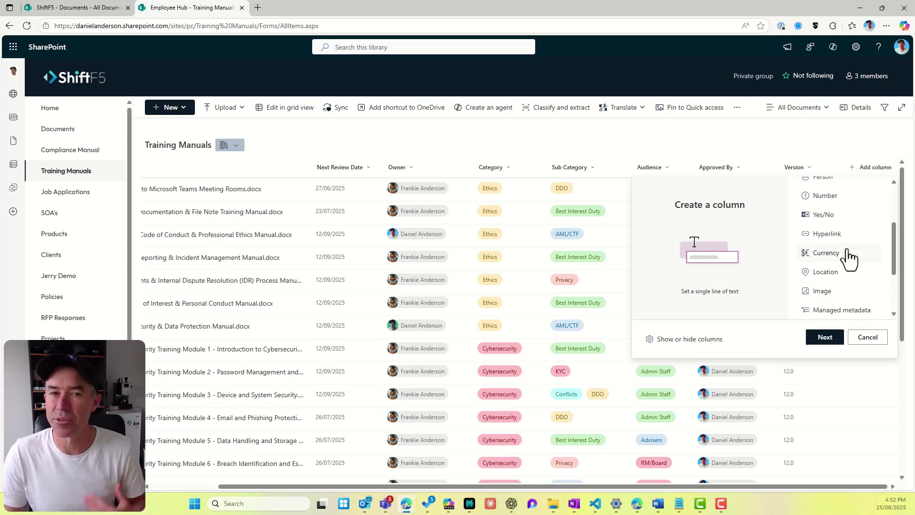
{"action": "scroll", "coordinate": [848, 257], "scroll_direction": "up", "scroll_amount": 3}
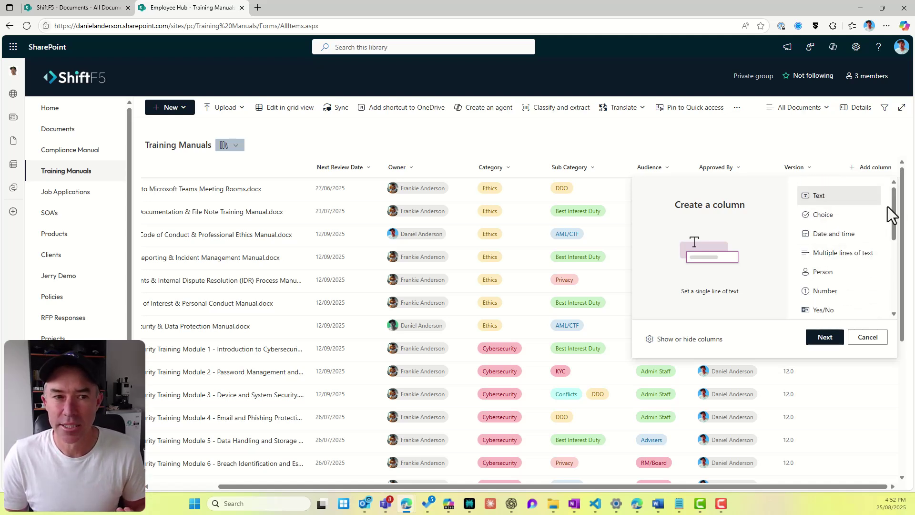
{"action": "left_click_drag", "start_coordinate": [894, 208], "coordinate": [888, 256]}
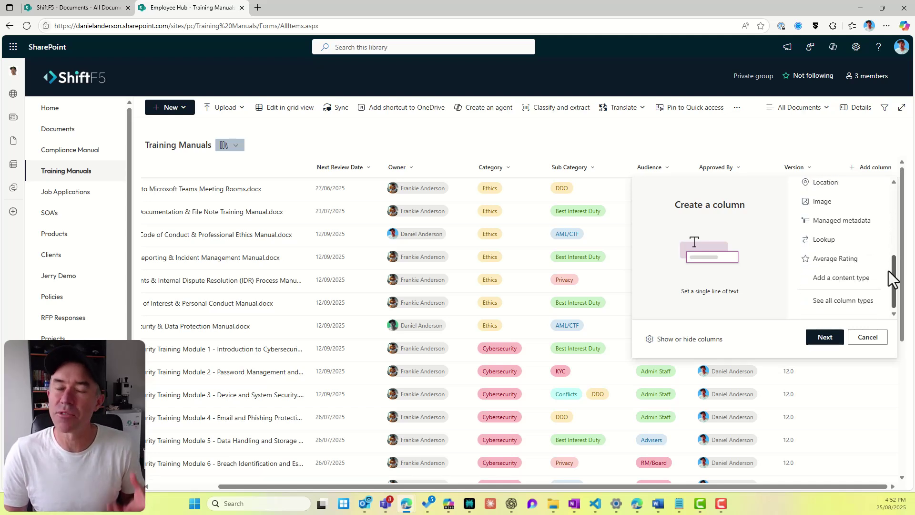
{"action": "left_click", "coordinate": [877, 343]}
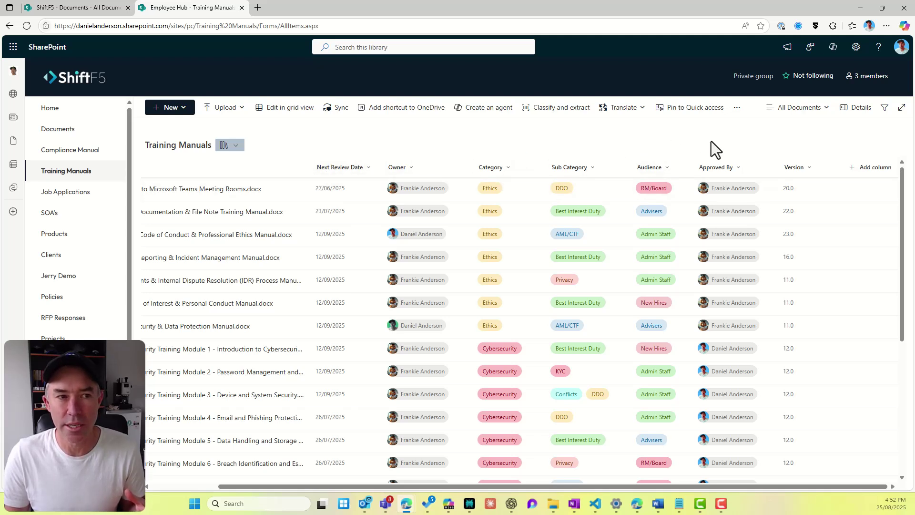
Step: Add a Date and time column named Approval Date to Training Manuals
{"action": "left_click", "coordinate": [868, 169]}
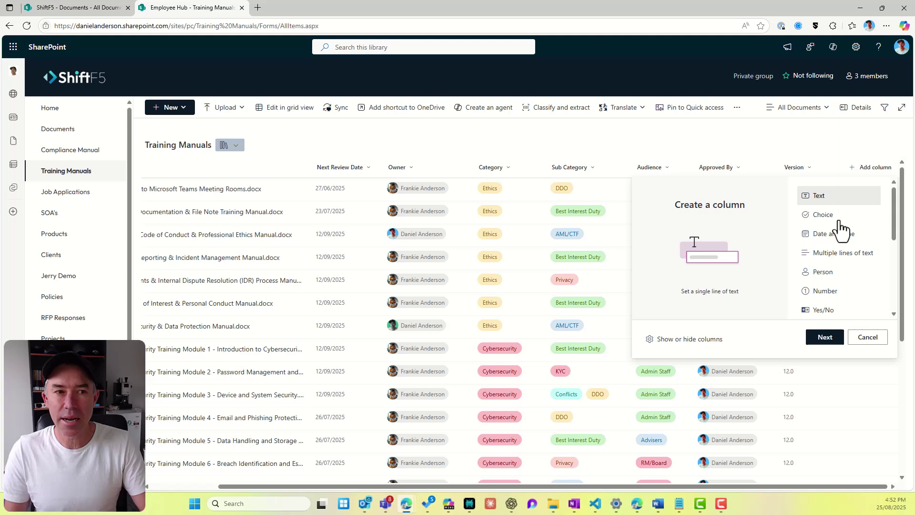
{"action": "left_click", "coordinate": [831, 236]}
{"action": "left_click", "coordinate": [826, 337]}
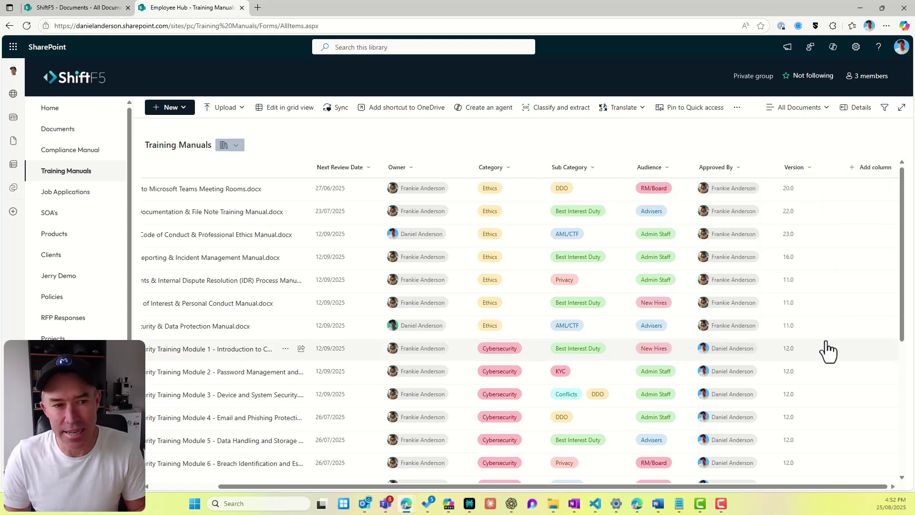
{"action": "type", "text": "Approval Date"}
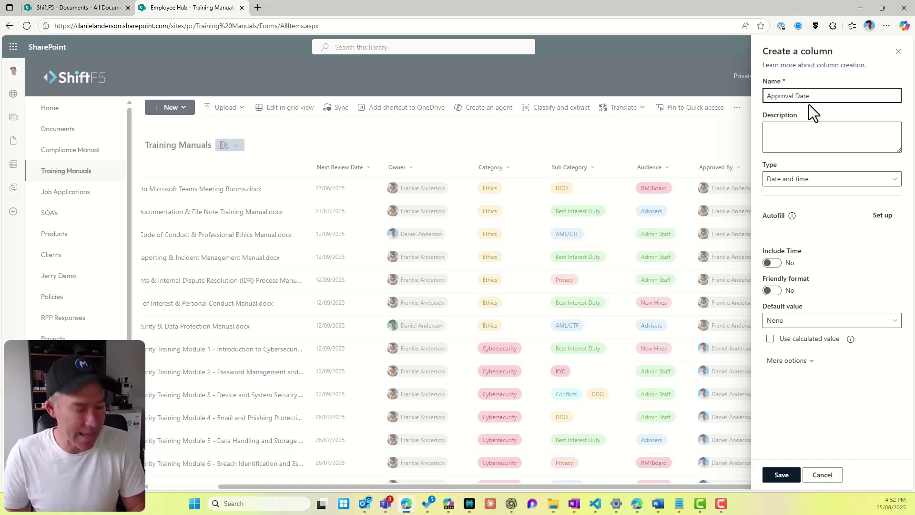
{"action": "left_click", "coordinate": [774, 477]}
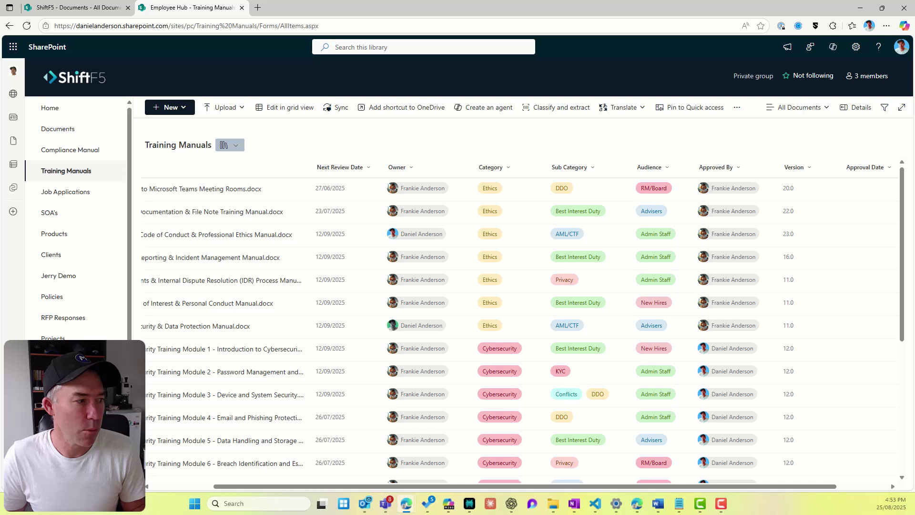
Step: Upload Survey Results.xlsx to Training Manuals after dismissing a duplicate-file warning for another spreadsheet
{"action": "left_click", "coordinate": [71, 422]}
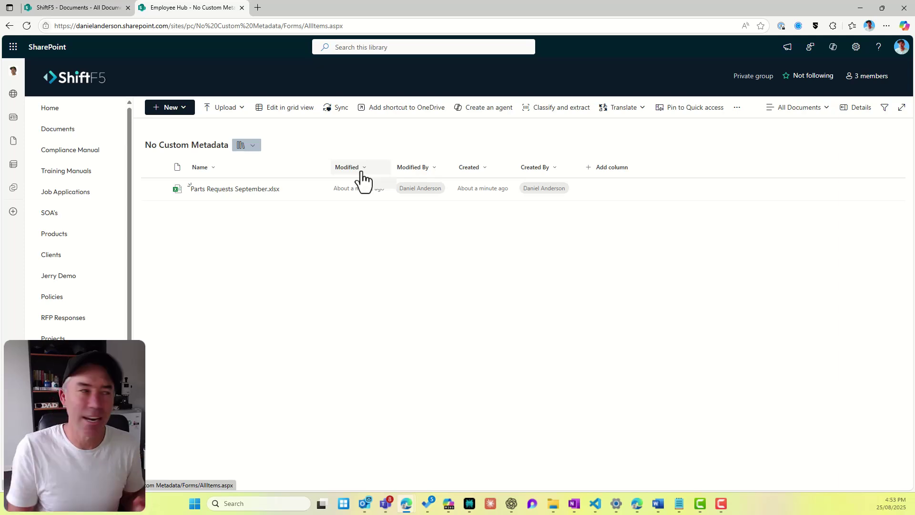
{"action": "left_click", "coordinate": [81, 173]}
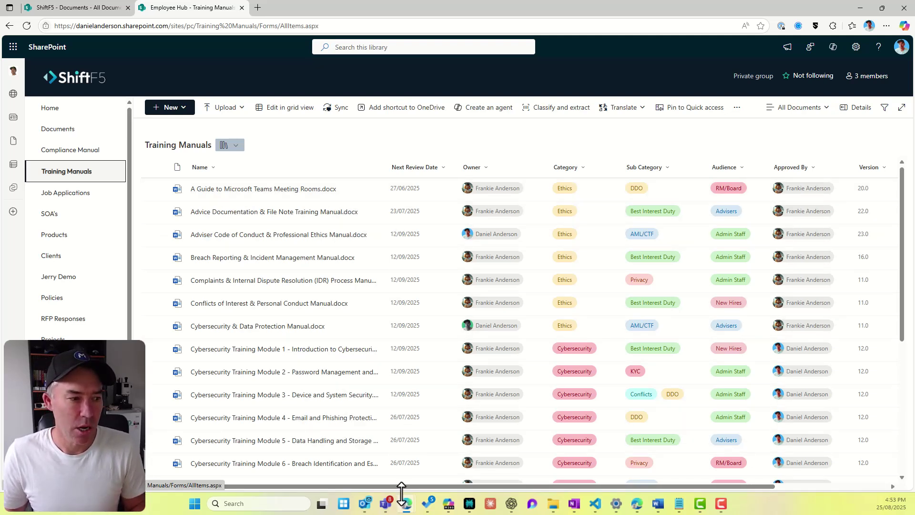
{"action": "left_click", "coordinate": [553, 507]}
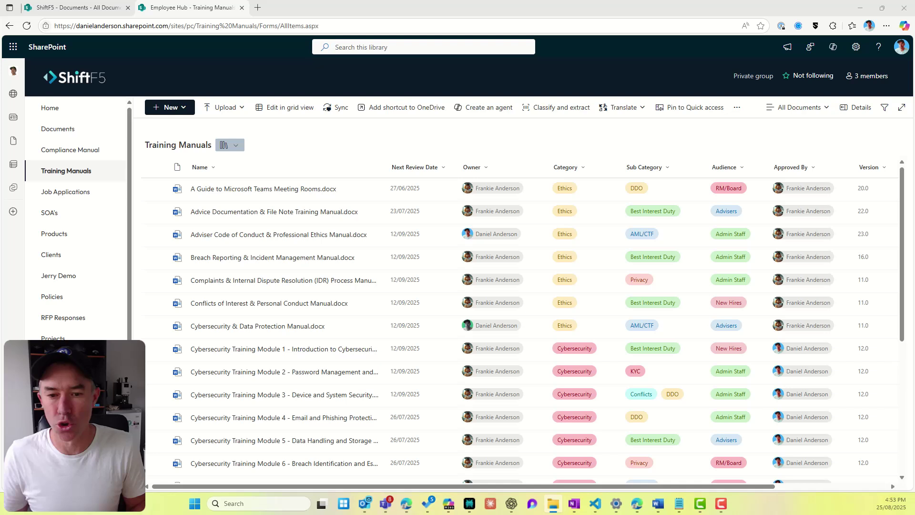
{"action": "left_click_drag", "start_coordinate": [558, 292], "coordinate": [281, 221]}
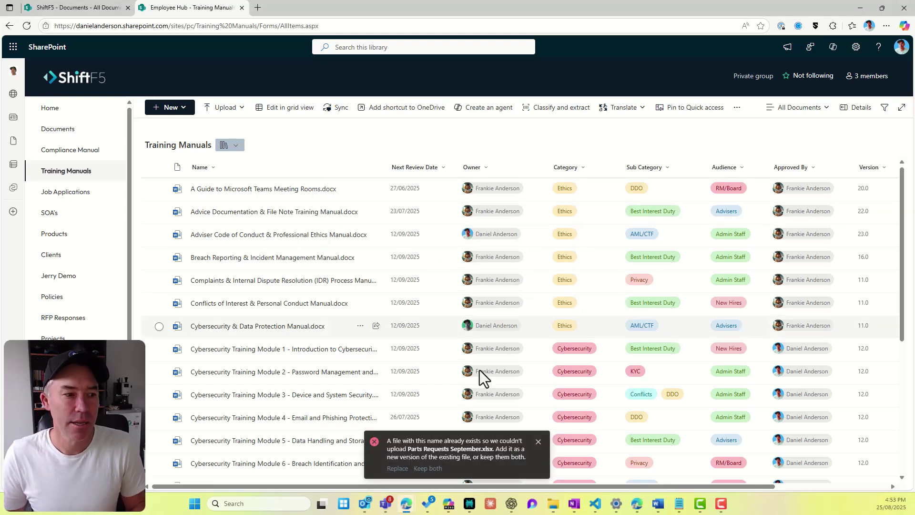
{"action": "left_click", "coordinate": [538, 443]}
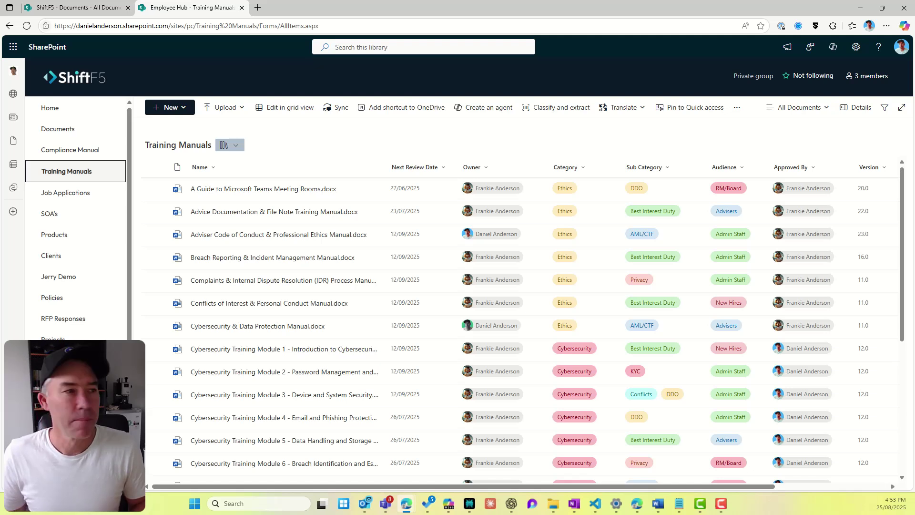
{"action": "left_click_drag", "start_coordinate": [914, 358], "coordinate": [282, 273]}
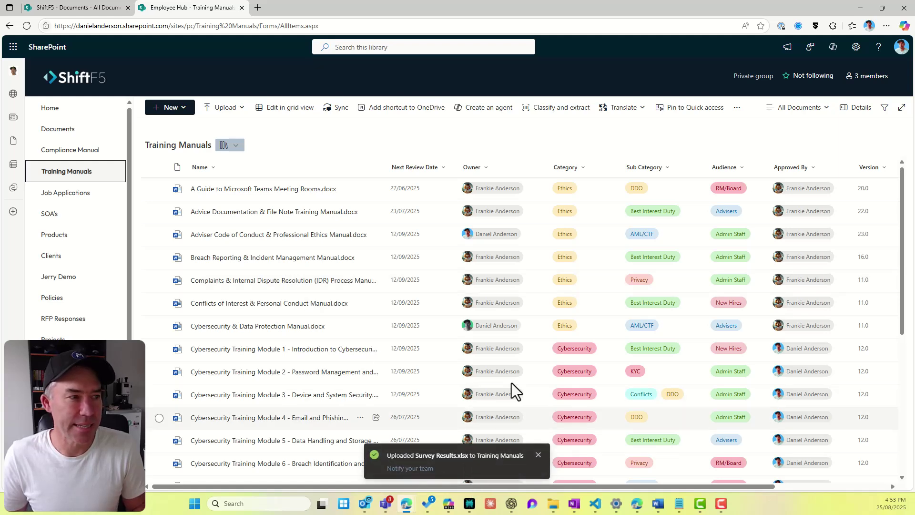
{"action": "scroll", "coordinate": [539, 309], "scroll_direction": "down", "scroll_amount": 5}
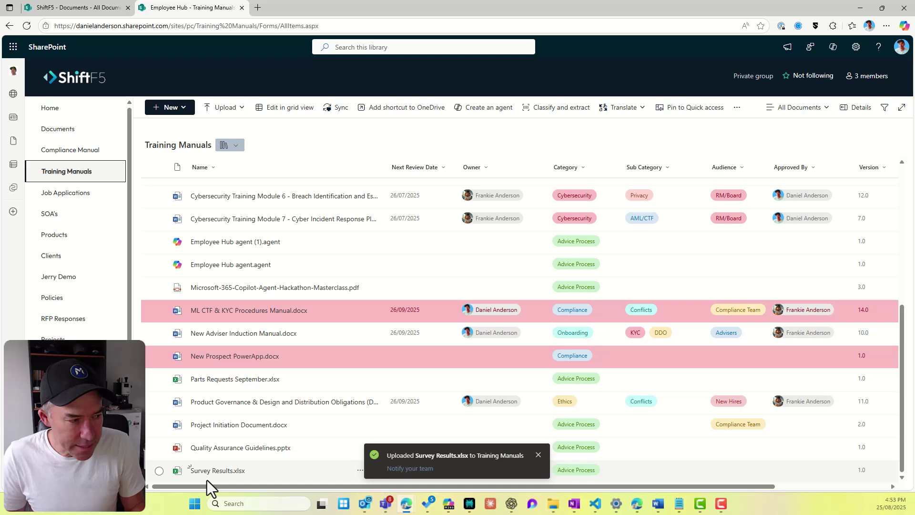
Step: Select Survey Results.xlsx and open its properties for editing in the Details pane
{"action": "left_click", "coordinate": [539, 455]}
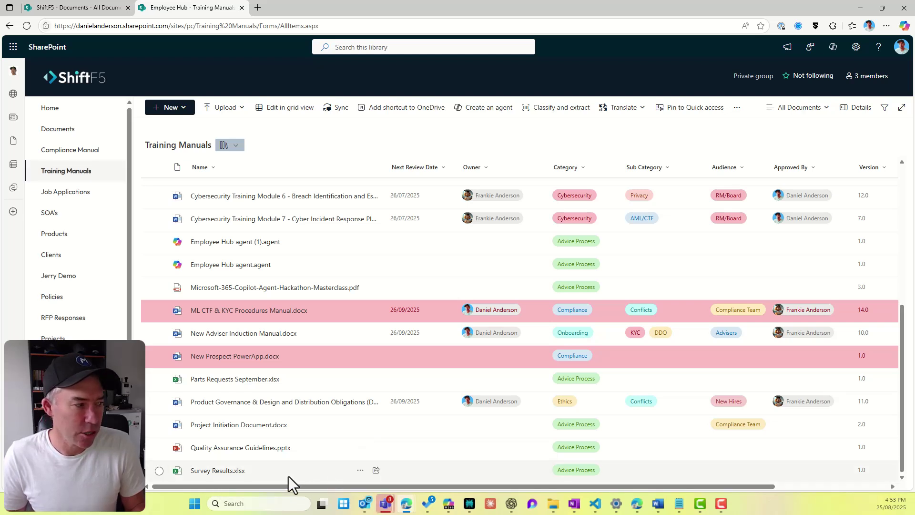
{"action": "left_click", "coordinate": [158, 471]}
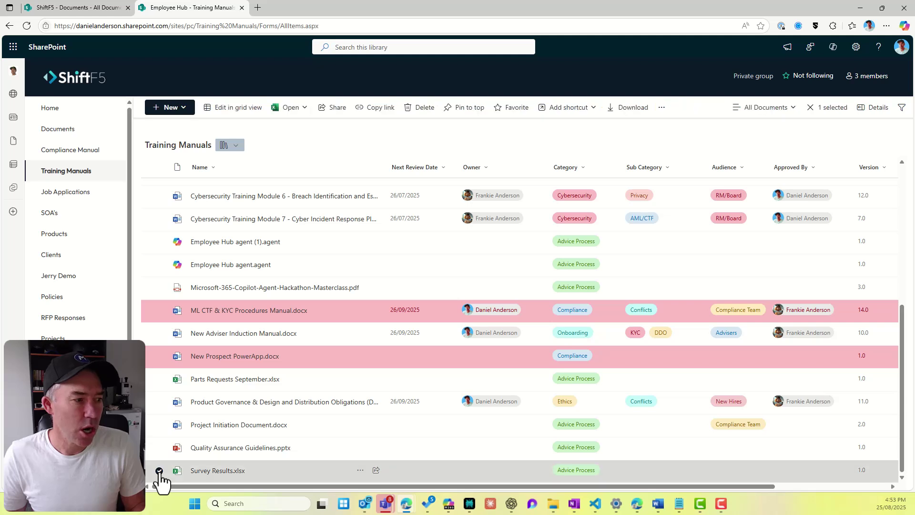
{"action": "left_click", "coordinate": [866, 113]}
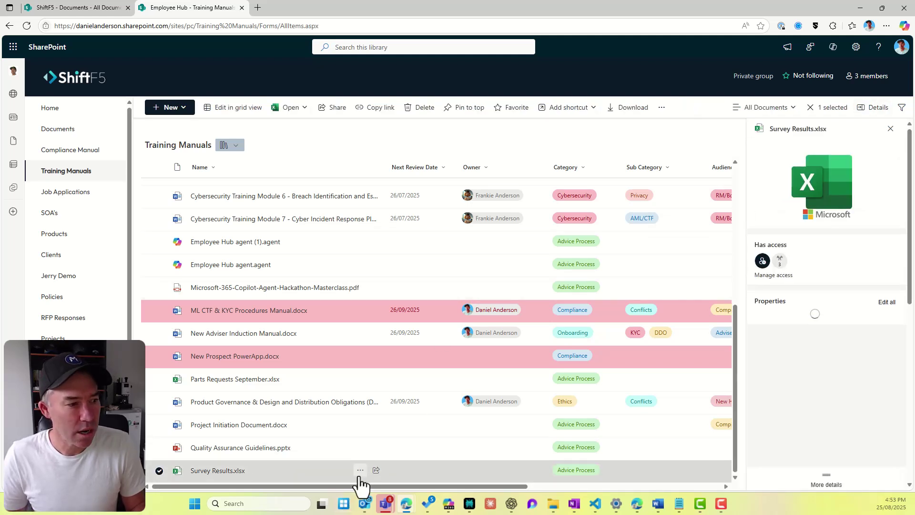
{"action": "left_click", "coordinate": [360, 471]}
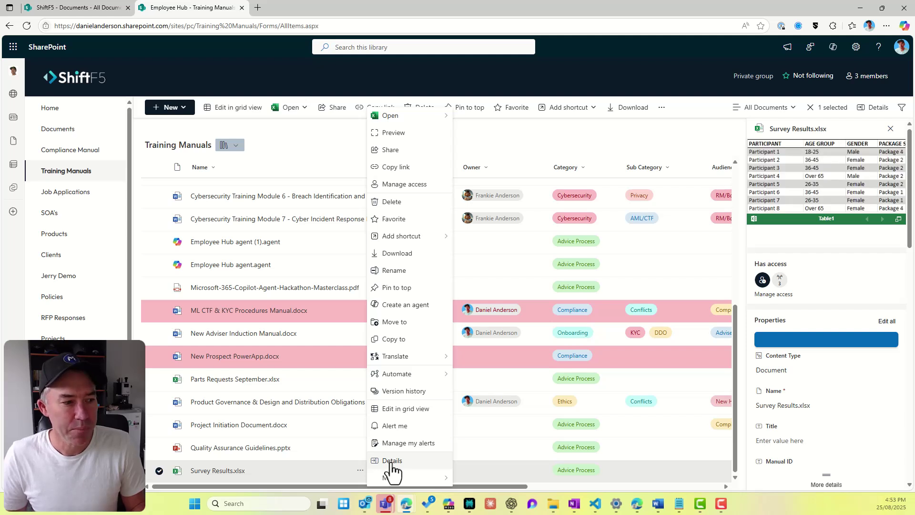
{"action": "mouse_move", "coordinate": [397, 479]}
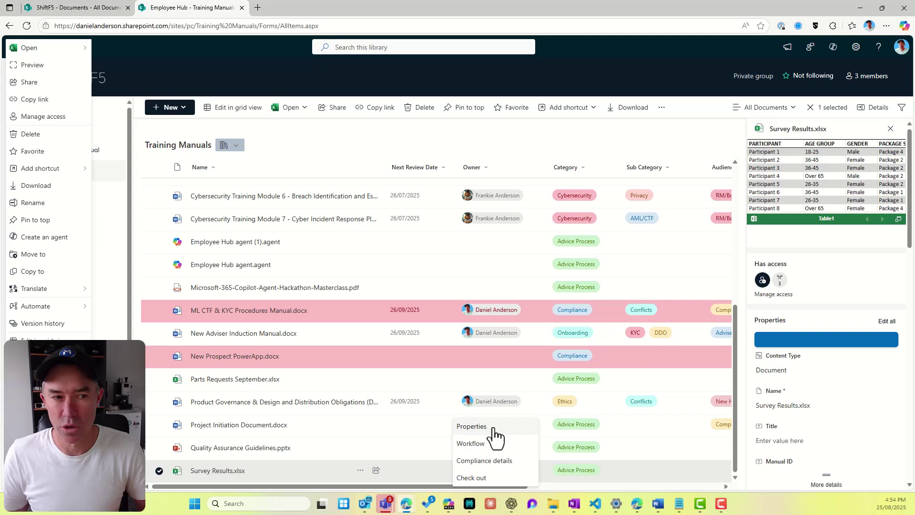
{"action": "left_click", "coordinate": [802, 372]}
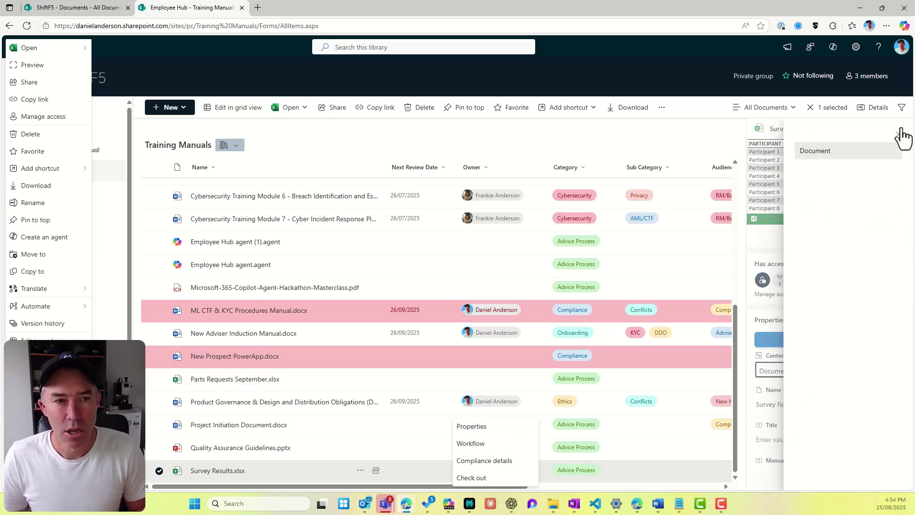
{"action": "scroll", "coordinate": [815, 300], "scroll_direction": "down", "scroll_amount": 4}
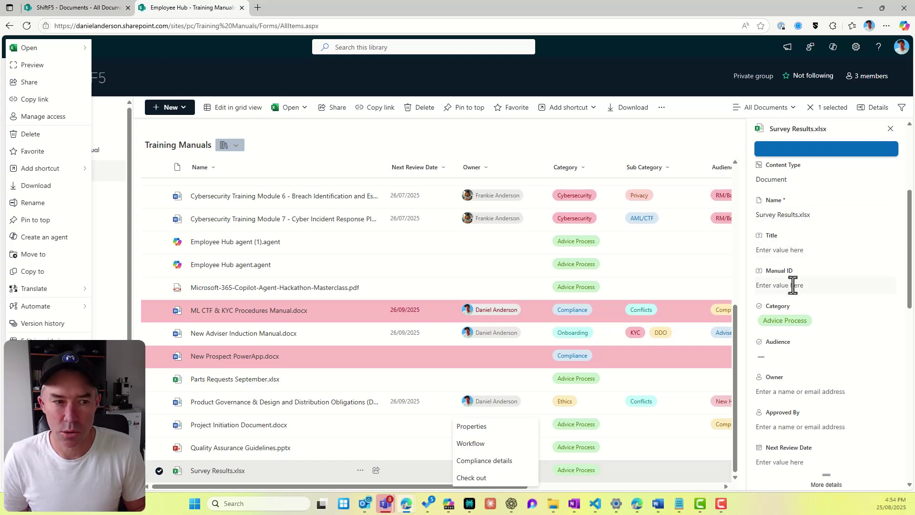
Step: Set Category to Communication and Audience to Admin Staff, and fill in the owner and approver
{"action": "left_click", "coordinate": [797, 320]}
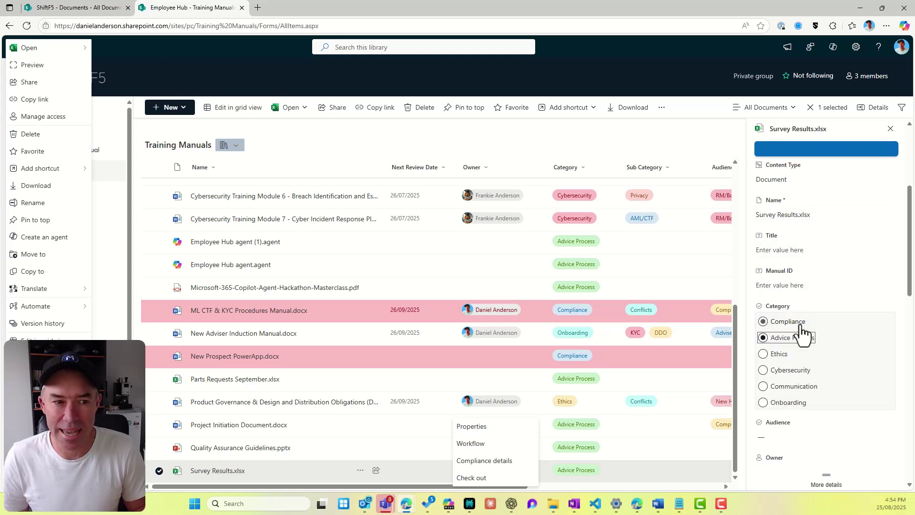
{"action": "left_click", "coordinate": [763, 386]}
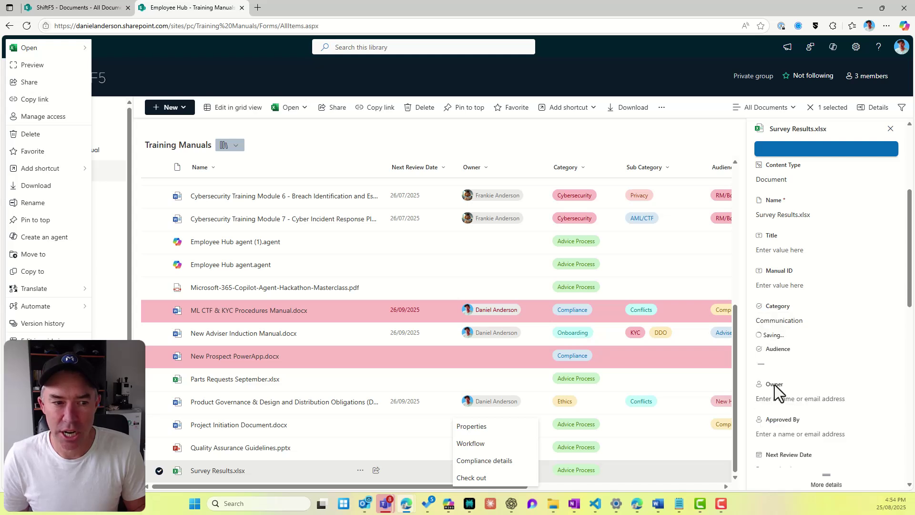
{"action": "left_click", "coordinate": [788, 365]}
{"action": "left_click", "coordinate": [804, 411]}
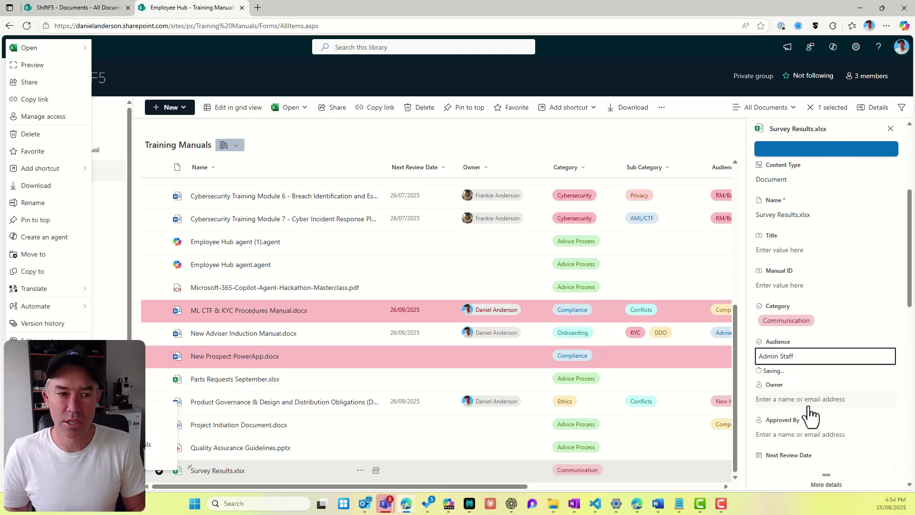
{"action": "left_click", "coordinate": [811, 404]}
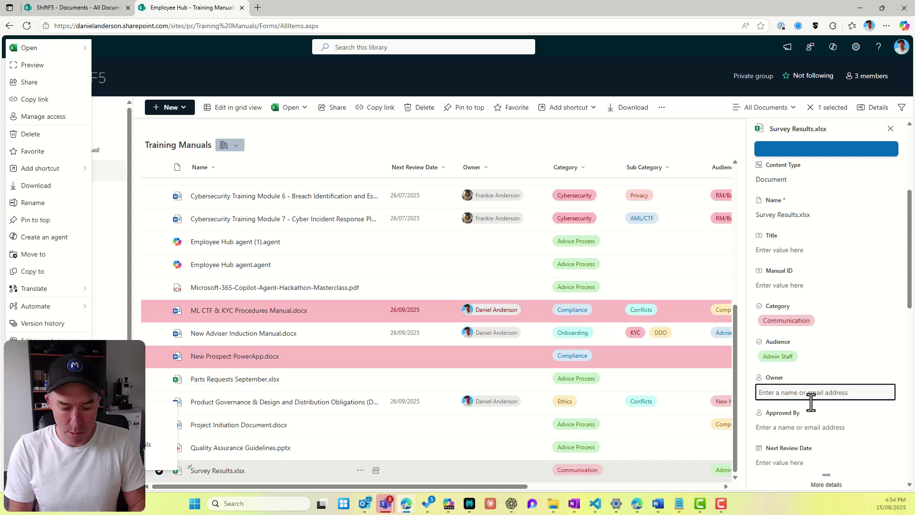
{"action": "type", "text": "frankie"}
{"action": "left_click", "coordinate": [808, 416]}
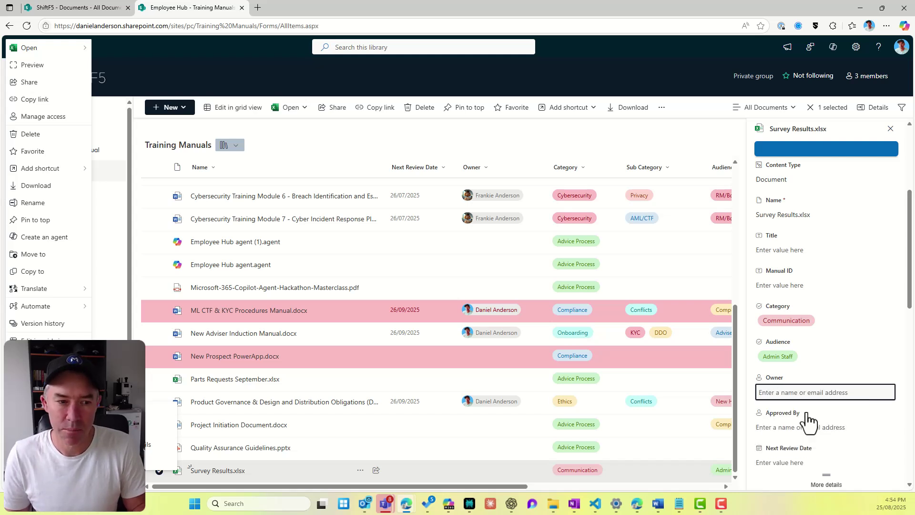
{"action": "scroll", "coordinate": [800, 432], "scroll_direction": "down", "scroll_amount": 2}
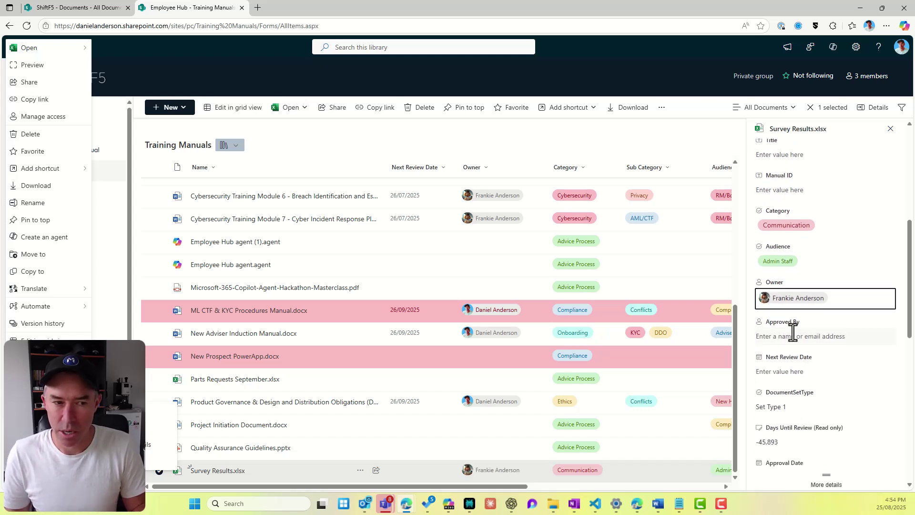
{"action": "left_click", "coordinate": [797, 336]}
{"action": "type", "text": "daniel"}
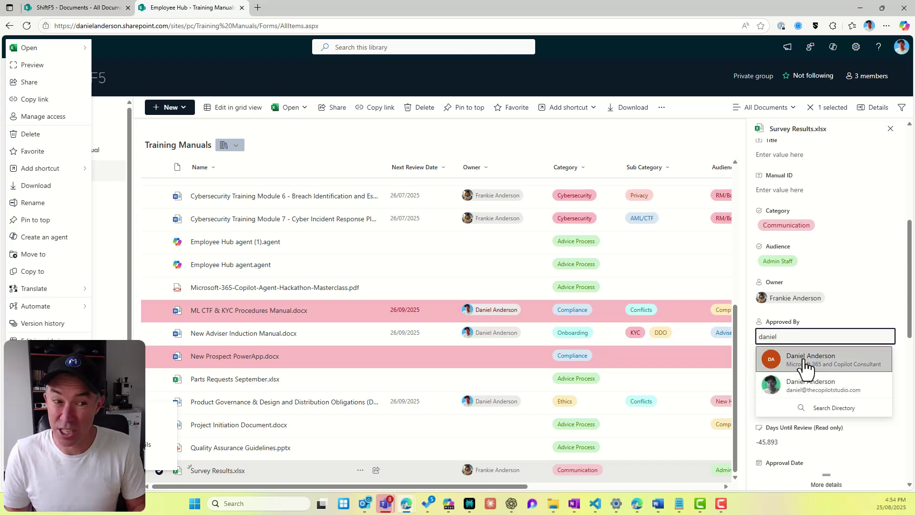
{"action": "left_click", "coordinate": [825, 357]}
Step: Set Next Review Date 29/10/2025 and Approval Date 21/08/2025, then close the pane
{"action": "left_click", "coordinate": [823, 384]}
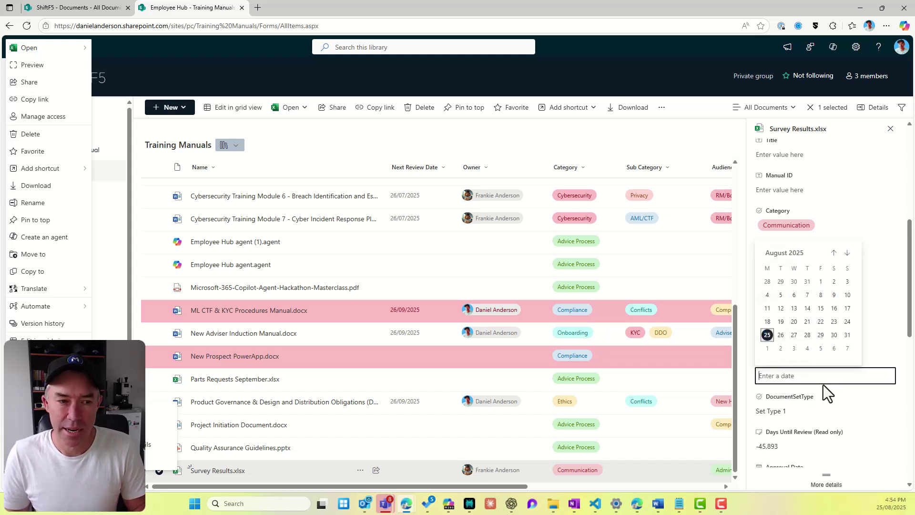
{"action": "left_click", "coordinate": [847, 252]}
{"action": "left_click", "coordinate": [847, 253]}
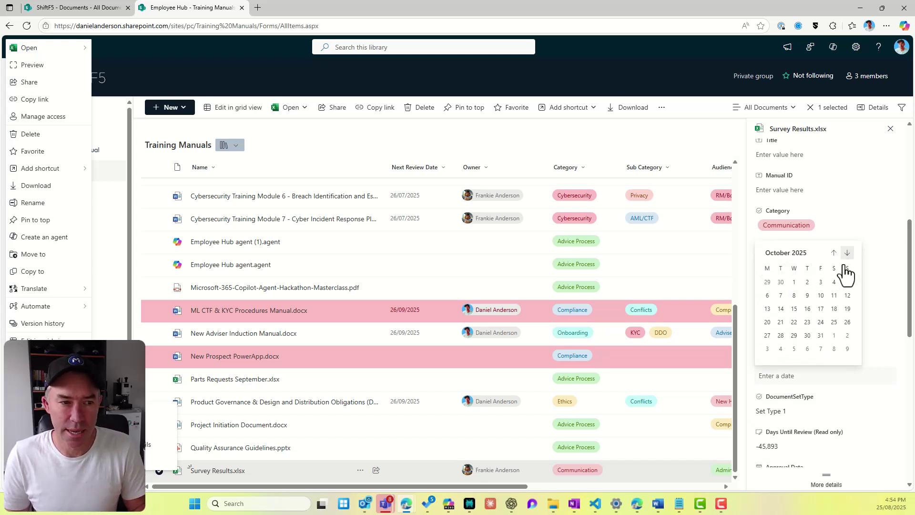
{"action": "left_click", "coordinate": [794, 335]}
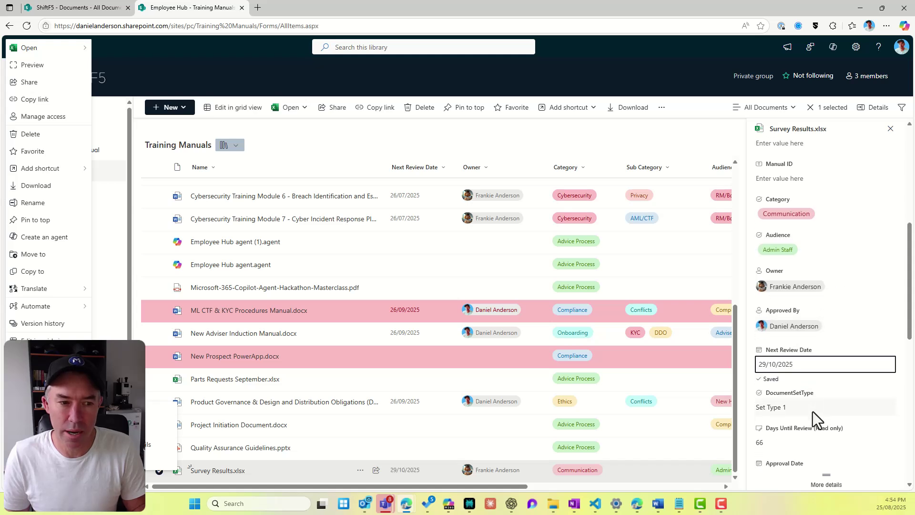
{"action": "scroll", "coordinate": [813, 411], "scroll_direction": "down", "scroll_amount": 4}
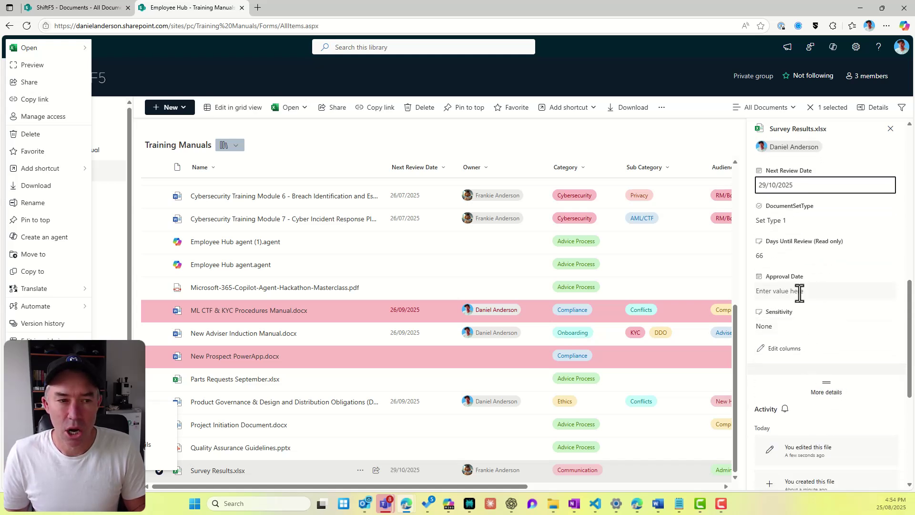
{"action": "scroll", "coordinate": [799, 293], "scroll_direction": "down", "scroll_amount": 2}
{"action": "left_click", "coordinate": [796, 193]}
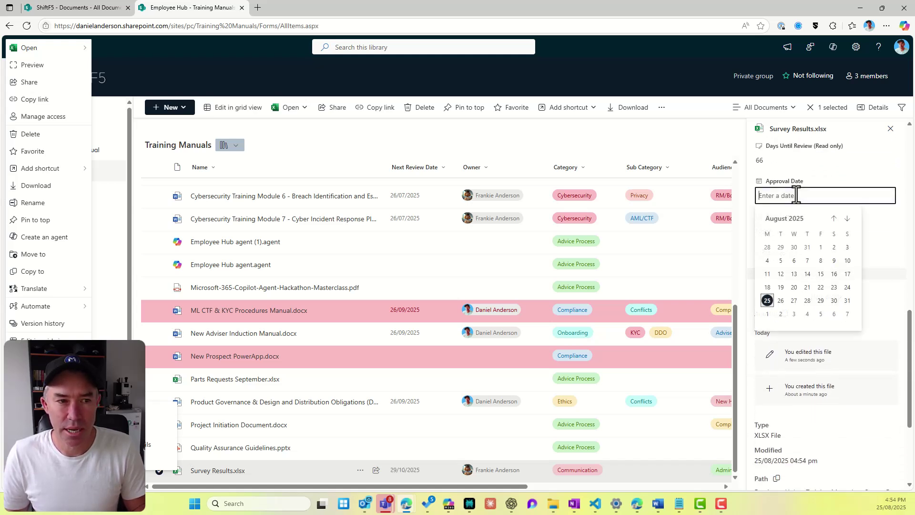
{"action": "left_click", "coordinate": [807, 288]}
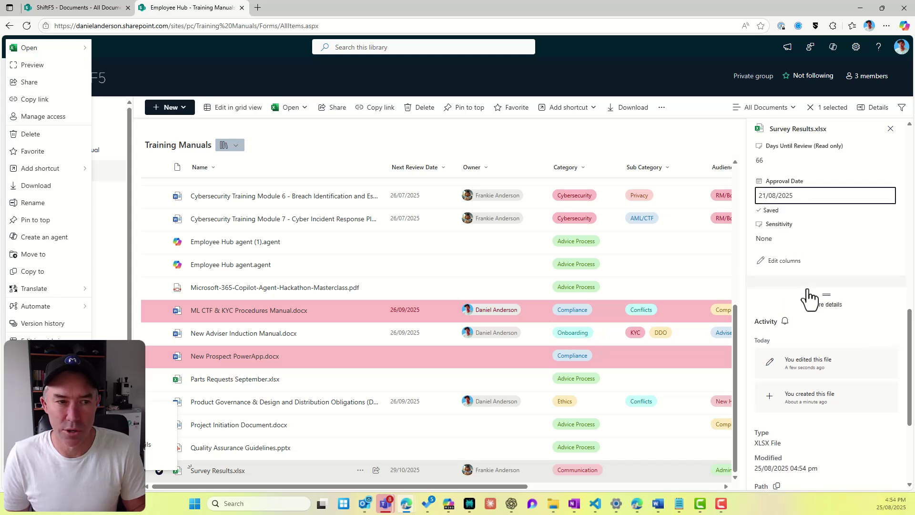
{"action": "scroll", "coordinate": [798, 307], "scroll_direction": "up", "scroll_amount": 6}
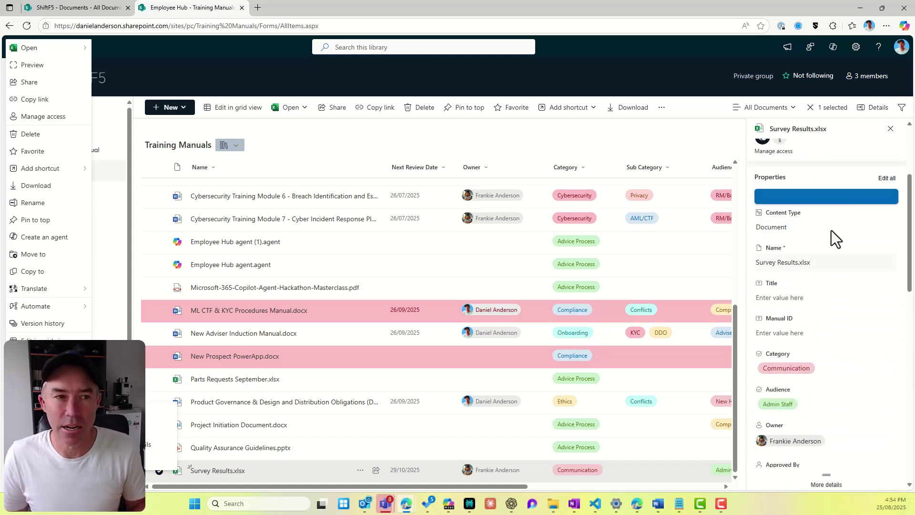
{"action": "left_click", "coordinate": [890, 130]}
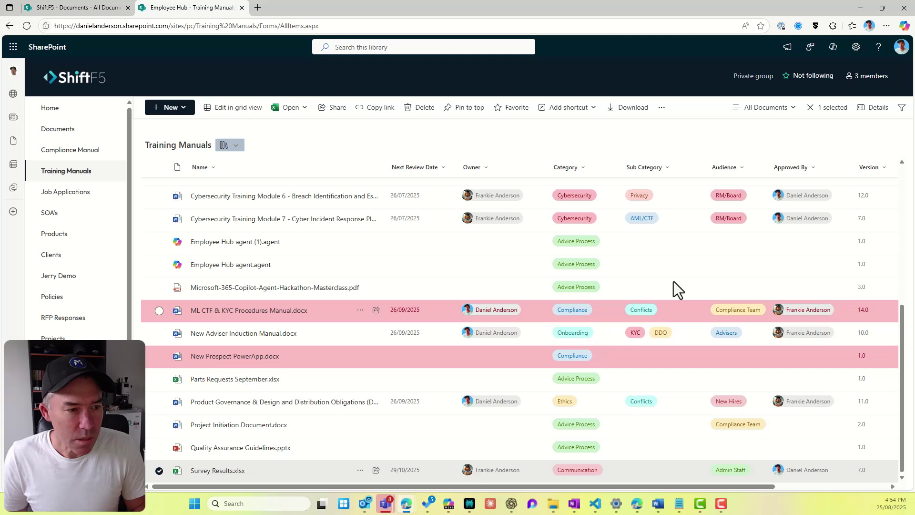
Step: In grid view, set Survey Results' Sub Category to DDO
{"action": "left_click", "coordinate": [224, 119]}
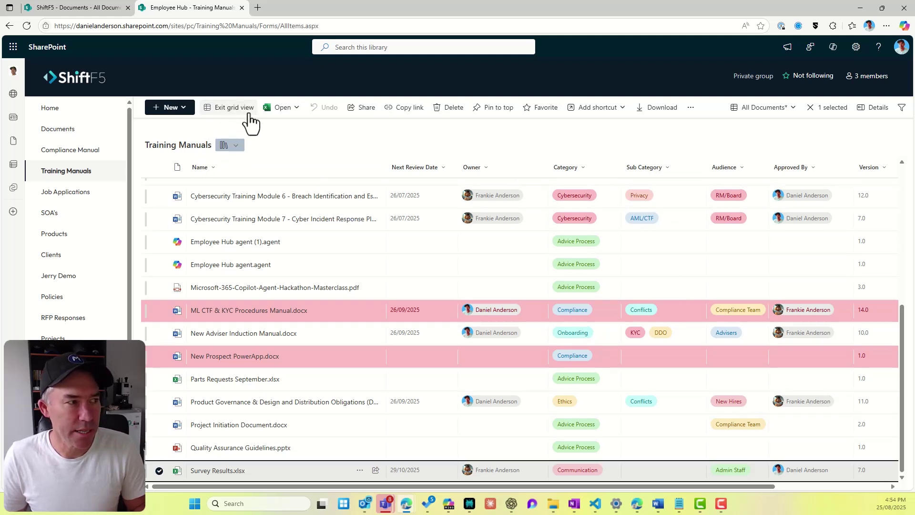
{"action": "left_click", "coordinate": [557, 431]}
{"action": "left_click", "coordinate": [243, 244]}
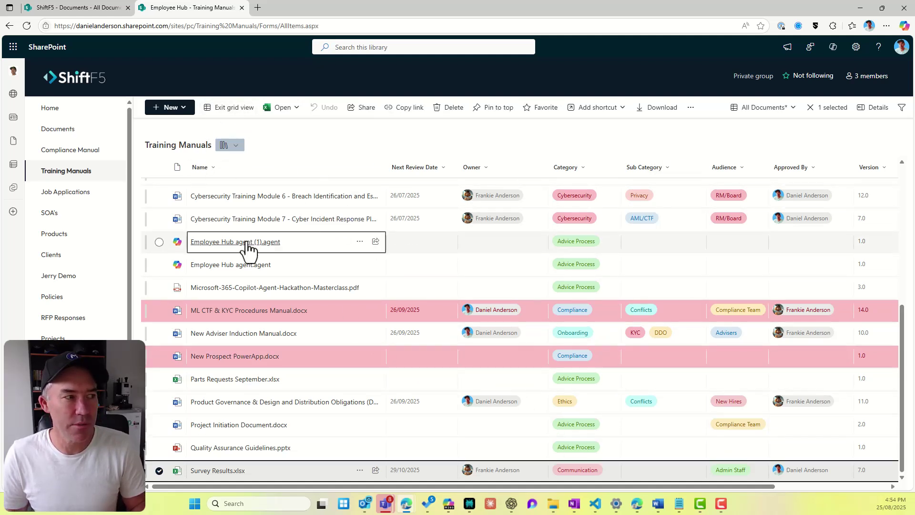
{"action": "left_click", "coordinate": [218, 221]}
{"action": "mouse_move", "coordinate": [215, 229]}
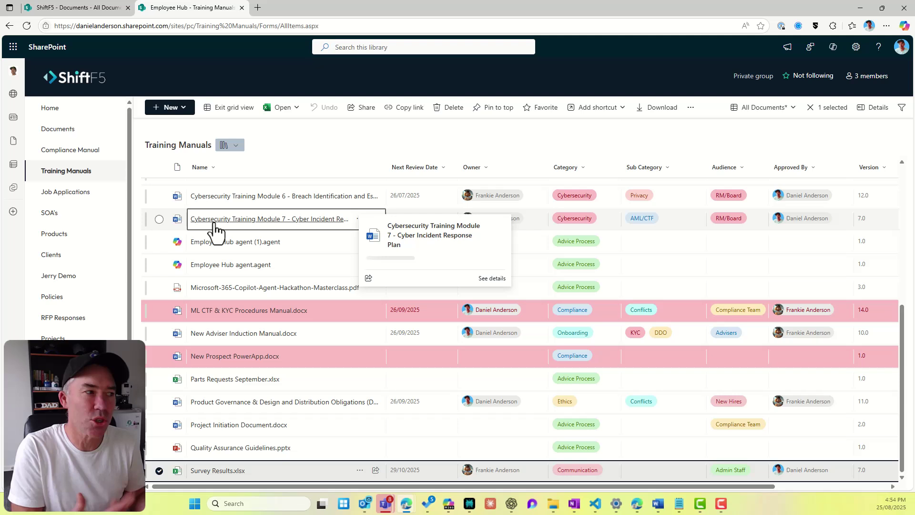
{"action": "left_click", "coordinate": [431, 198]}
{"action": "left_click", "coordinate": [687, 430]}
{"action": "left_click", "coordinate": [665, 467]}
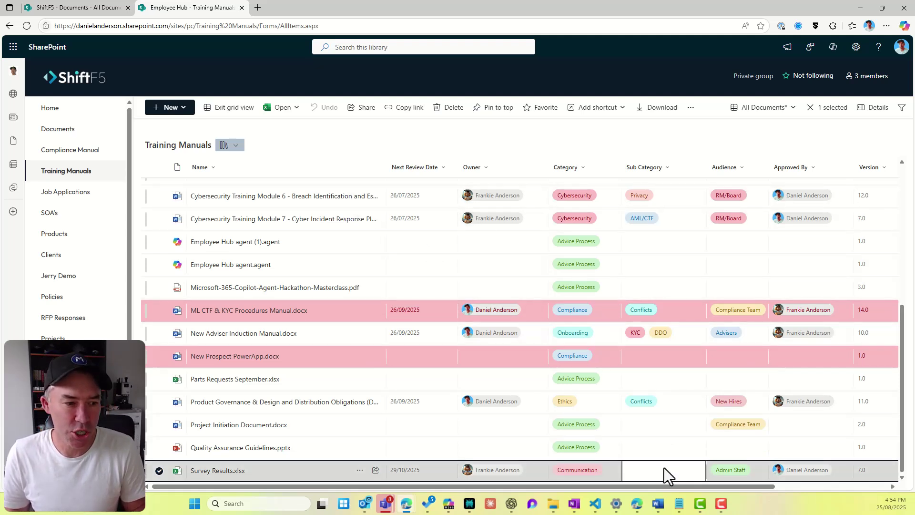
{"action": "left_click", "coordinate": [664, 470]}
{"action": "left_click", "coordinate": [638, 409]}
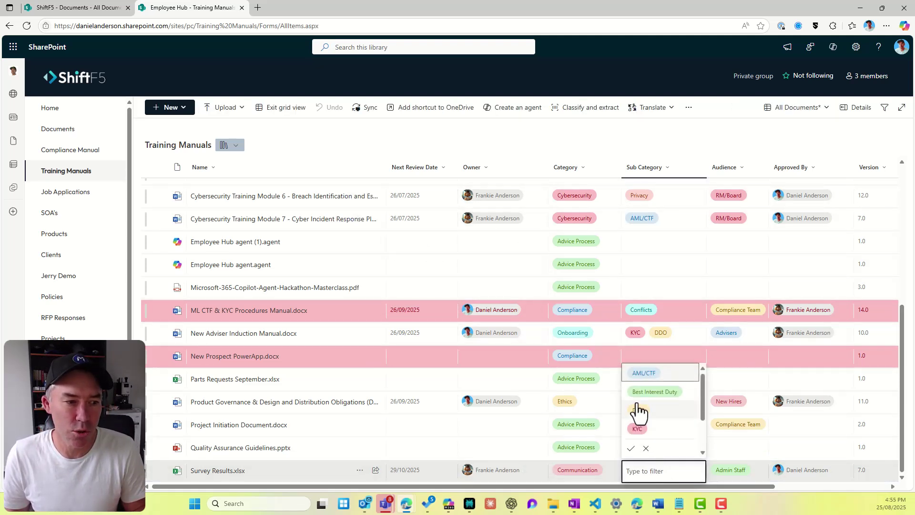
{"action": "left_click", "coordinate": [631, 448]}
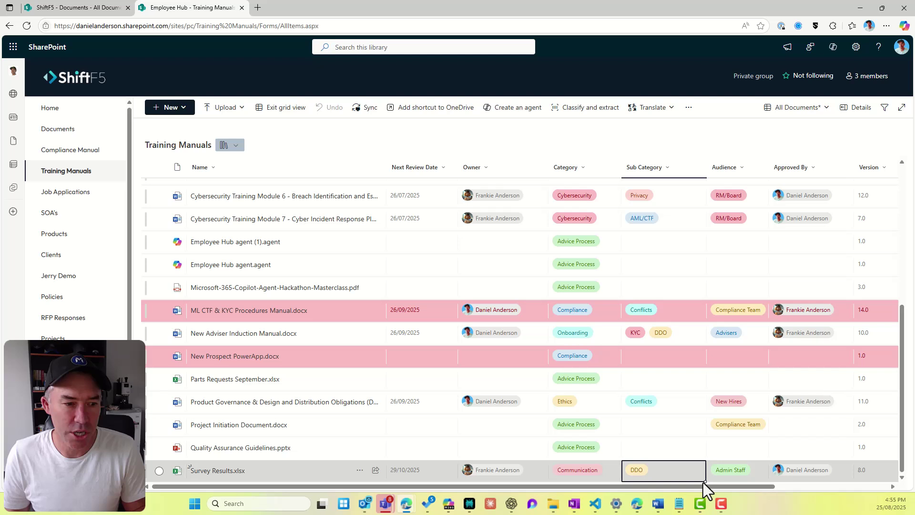
Step: Fill DDO and AML/CTF sub categories, owners and the approver down into the empty rows
{"action": "left_click_drag", "start_coordinate": [704, 482], "coordinate": [701, 424]}
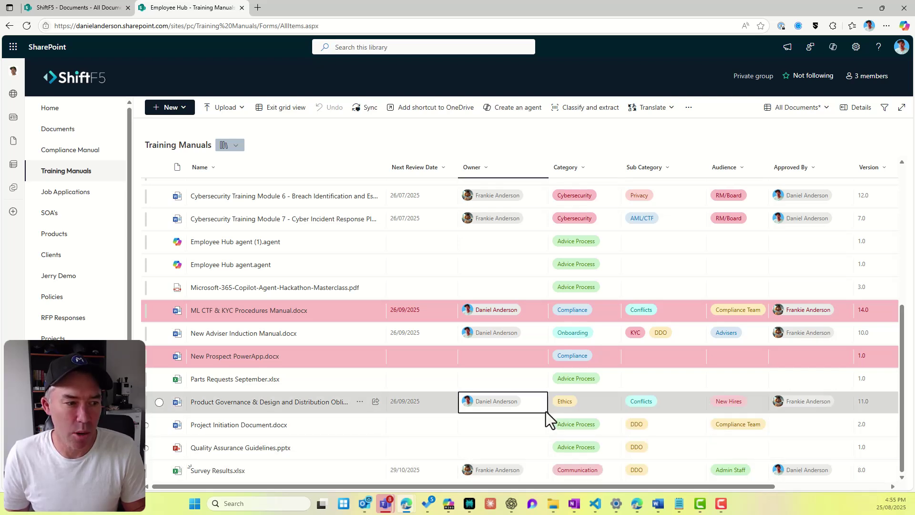
{"action": "left_click_drag", "start_coordinate": [546, 413], "coordinate": [546, 451]}
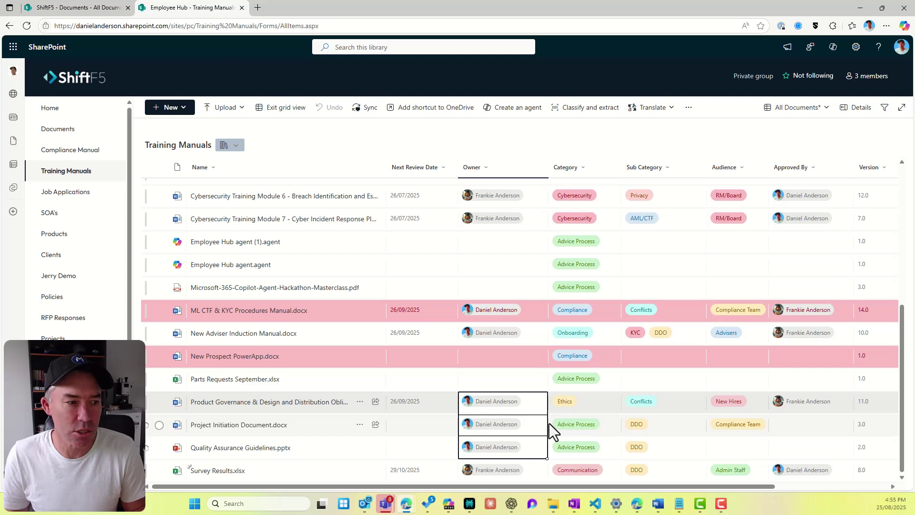
{"action": "left_click", "coordinate": [533, 225]}
{"action": "left_click_drag", "start_coordinate": [546, 230], "coordinate": [531, 285]}
{"action": "left_click", "coordinate": [634, 224]}
{"action": "left_click_drag", "start_coordinate": [705, 230], "coordinate": [692, 288]}
{"action": "left_click", "coordinate": [793, 224]}
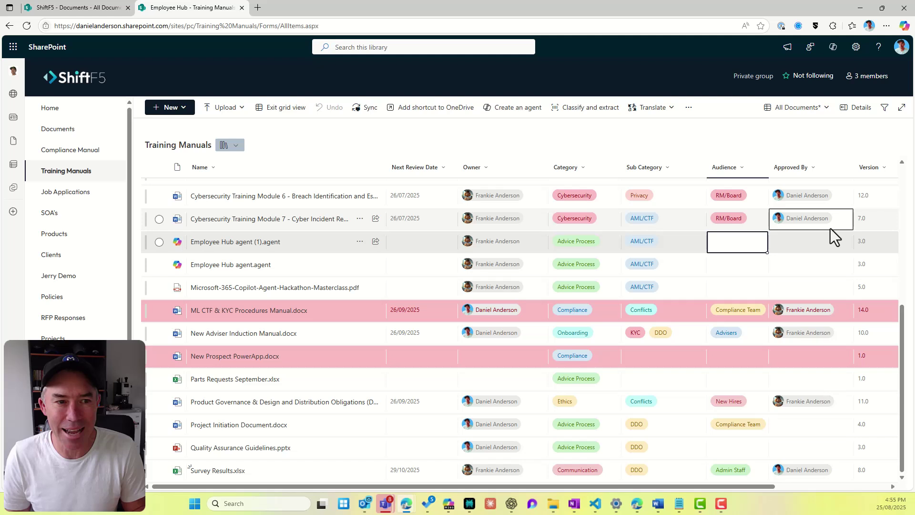
{"action": "left_click_drag", "start_coordinate": [852, 230], "coordinate": [825, 286]}
Step: Copy the RM/Board audience into the rows below, then exit grid view
{"action": "left_click", "coordinate": [757, 227]}
{"action": "left_click_drag", "start_coordinate": [767, 230], "coordinate": [757, 290]}
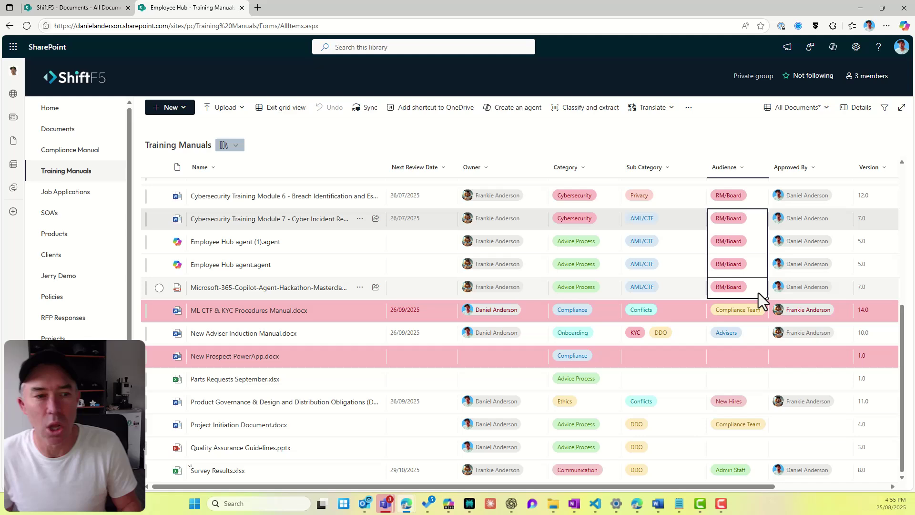
{"action": "left_click", "coordinate": [822, 352]}
{"action": "left_click", "coordinate": [726, 307]}
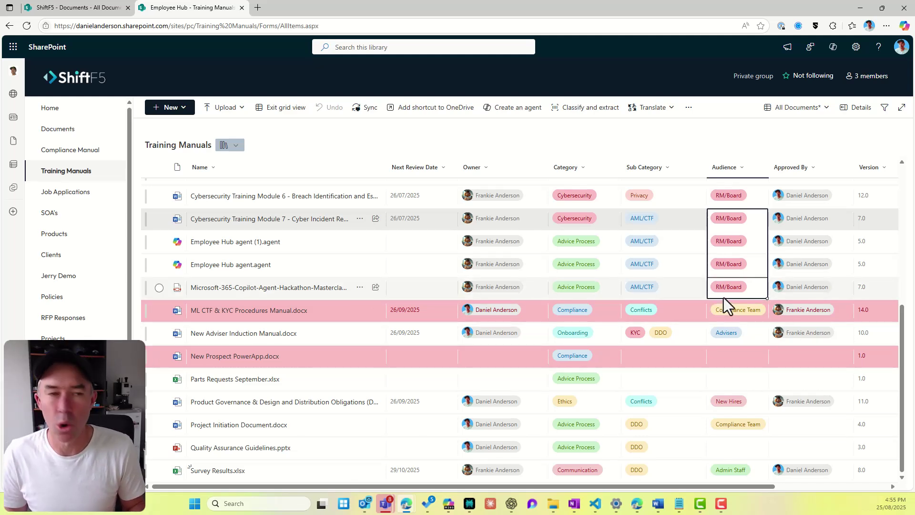
{"action": "scroll", "coordinate": [724, 297], "scroll_direction": "up", "scroll_amount": 5}
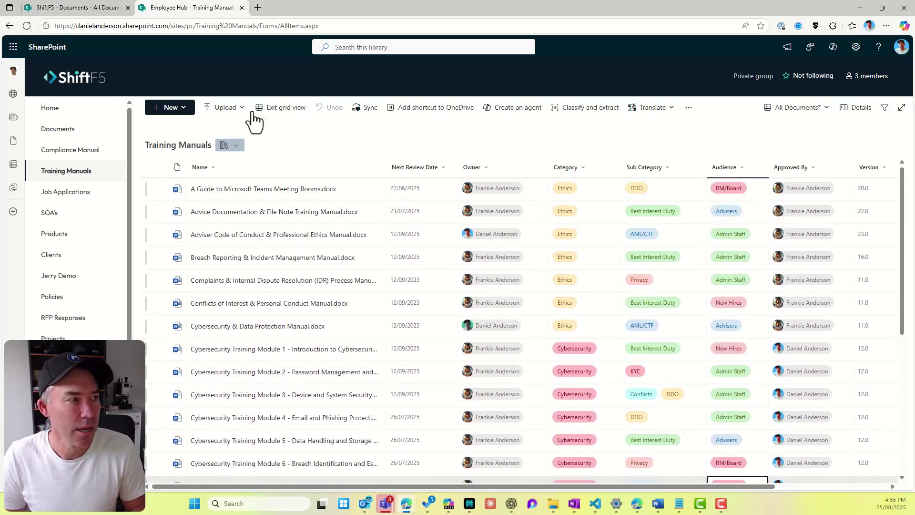
{"action": "left_click", "coordinate": [266, 108]}
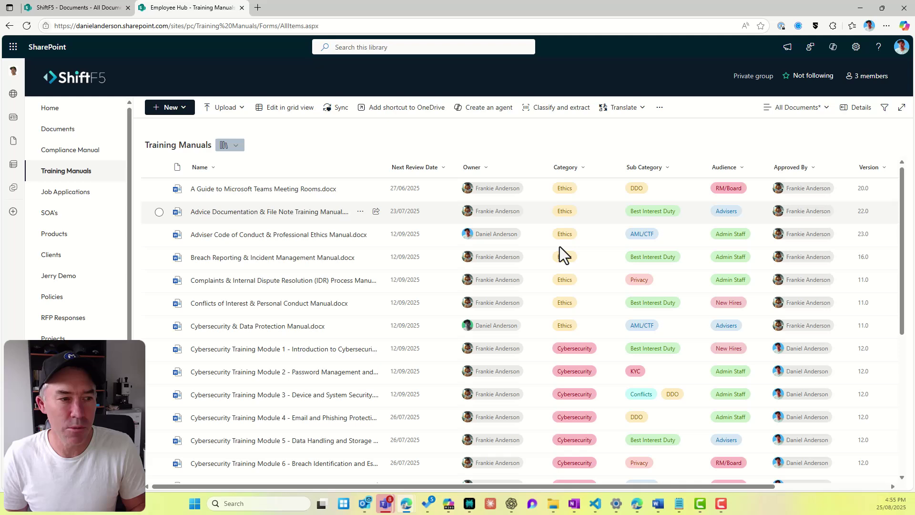
{"action": "scroll", "coordinate": [597, 247], "scroll_direction": "down", "scroll_amount": 5}
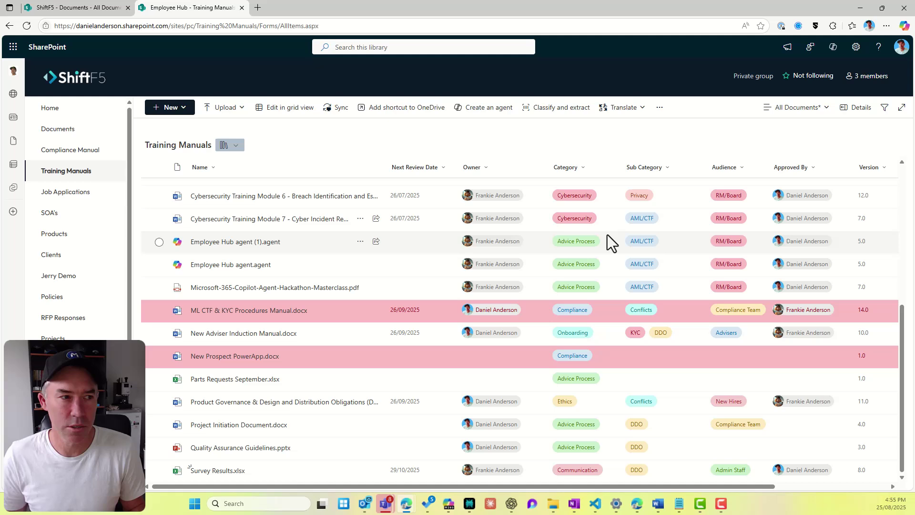
{"action": "left_click", "coordinate": [583, 167]}
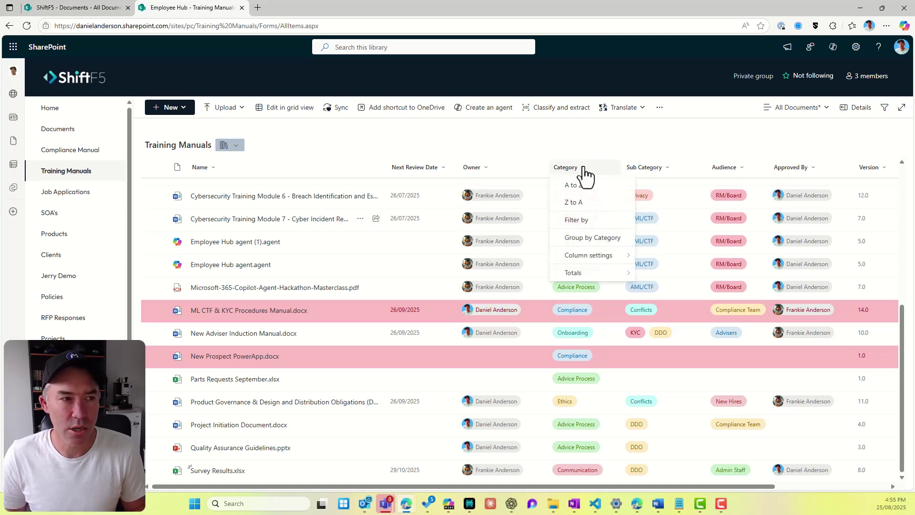
{"action": "left_click", "coordinate": [576, 221]}
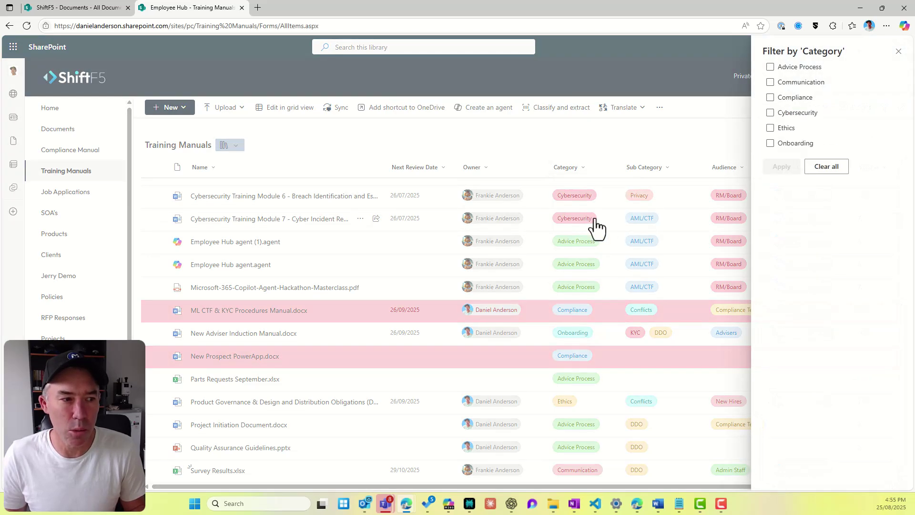
{"action": "left_click", "coordinate": [801, 82]}
{"action": "left_click", "coordinate": [801, 98]}
{"action": "left_click", "coordinate": [801, 82]}
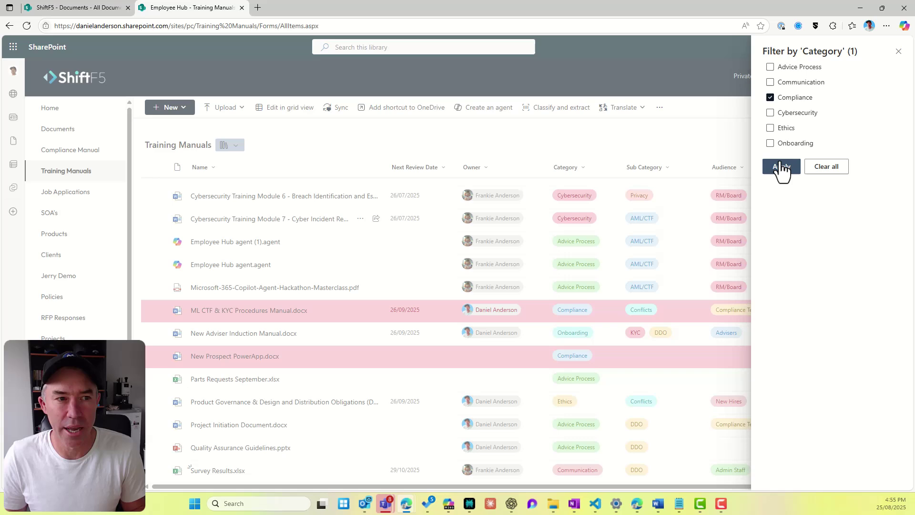
{"action": "left_click", "coordinate": [781, 166]}
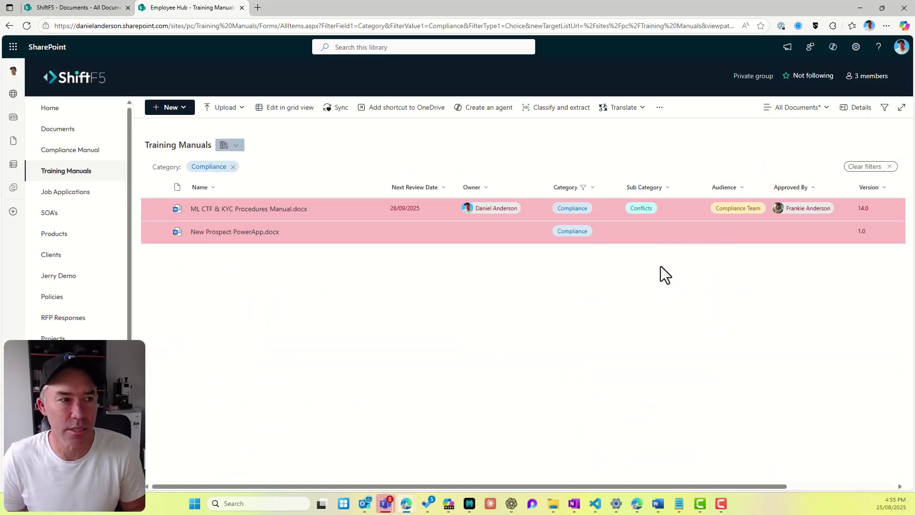
{"action": "left_click", "coordinate": [596, 194]}
{"action": "left_click", "coordinate": [596, 241]}
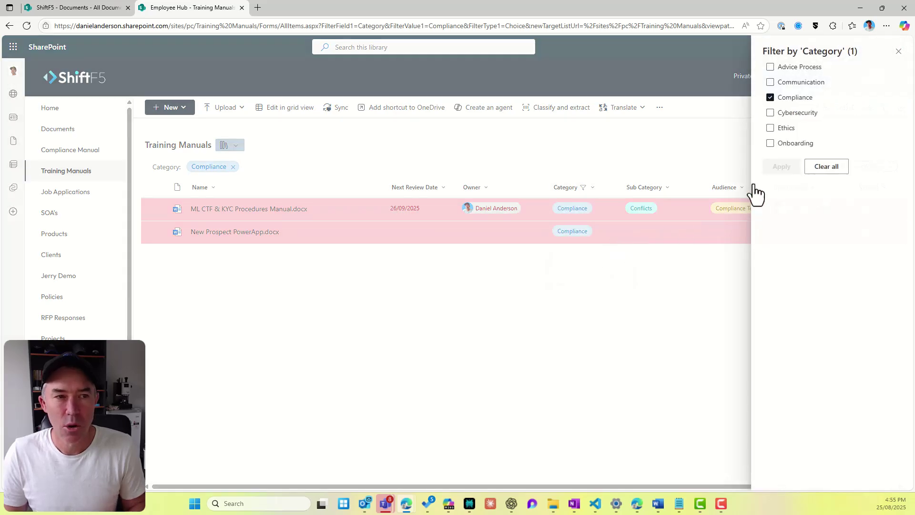
{"action": "left_click", "coordinate": [771, 128]}
{"action": "left_click", "coordinate": [777, 167]}
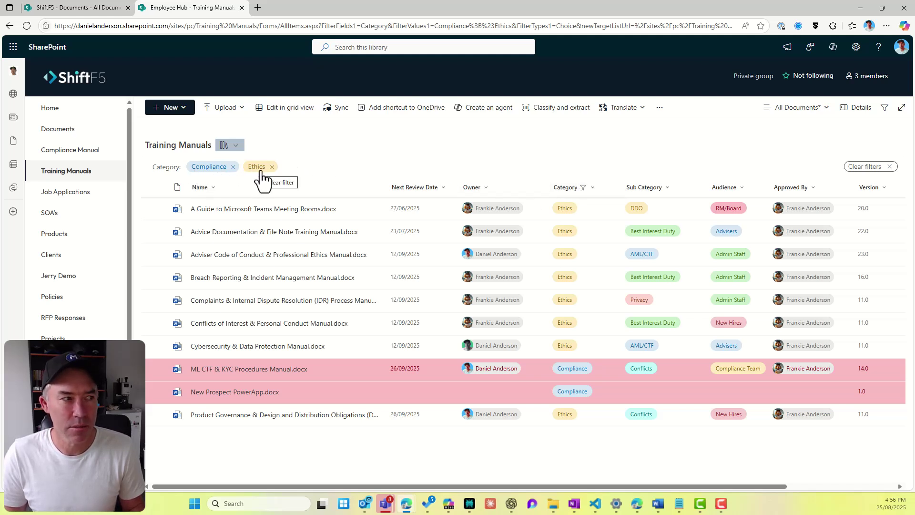
{"action": "left_click", "coordinate": [667, 190]}
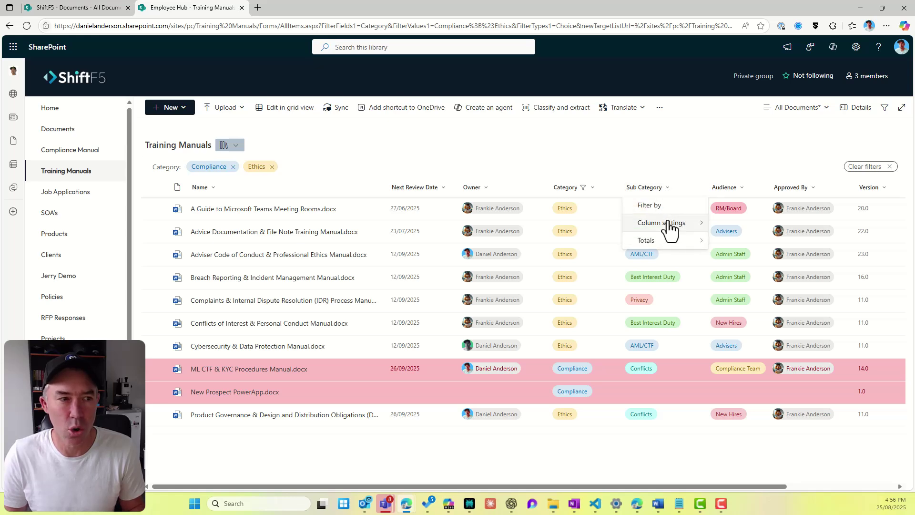
{"action": "left_click", "coordinate": [668, 209]}
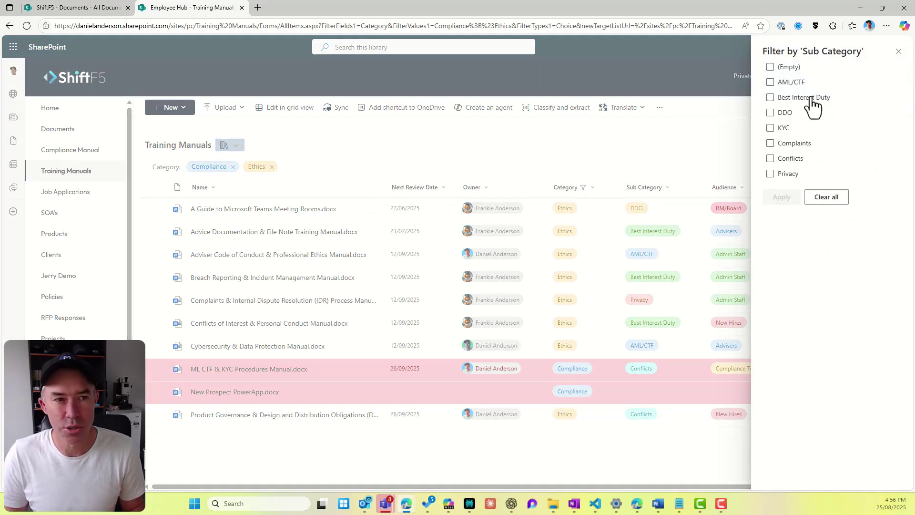
{"action": "left_click", "coordinate": [784, 98]}
{"action": "left_click", "coordinate": [782, 197]}
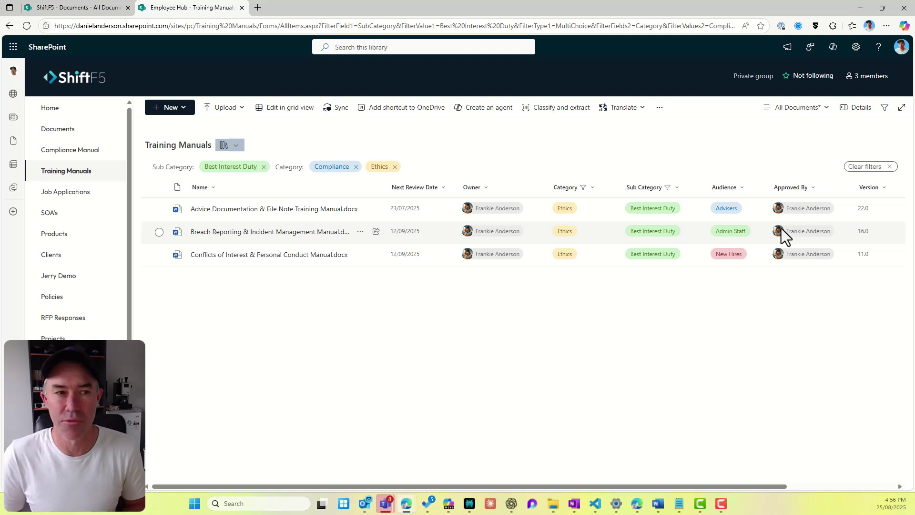
{"action": "left_click", "coordinate": [750, 191]}
{"action": "left_click", "coordinate": [754, 241]}
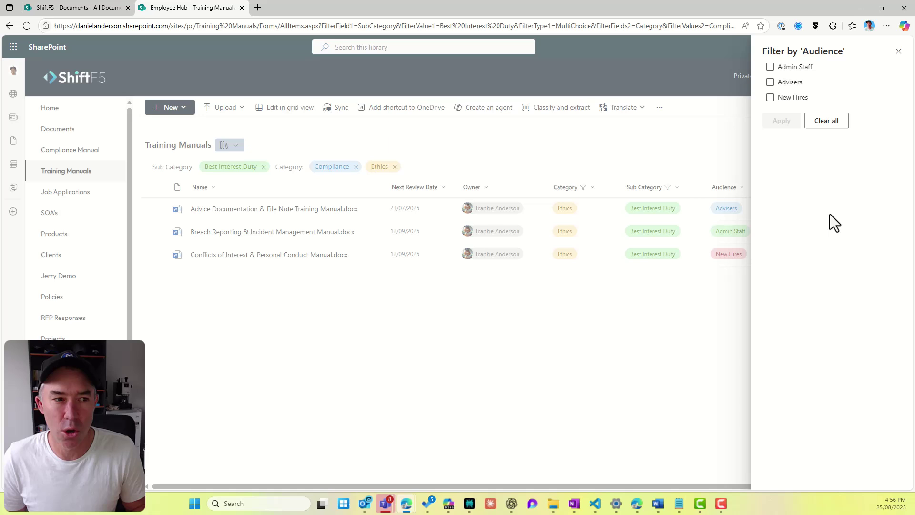
{"action": "left_click", "coordinate": [789, 99]}
{"action": "left_click", "coordinate": [781, 121]}
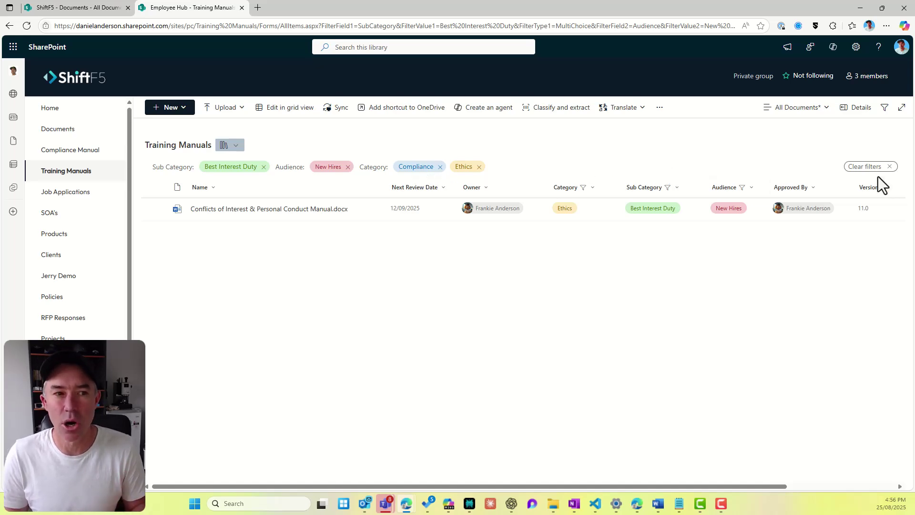
{"action": "left_click", "coordinate": [889, 167]}
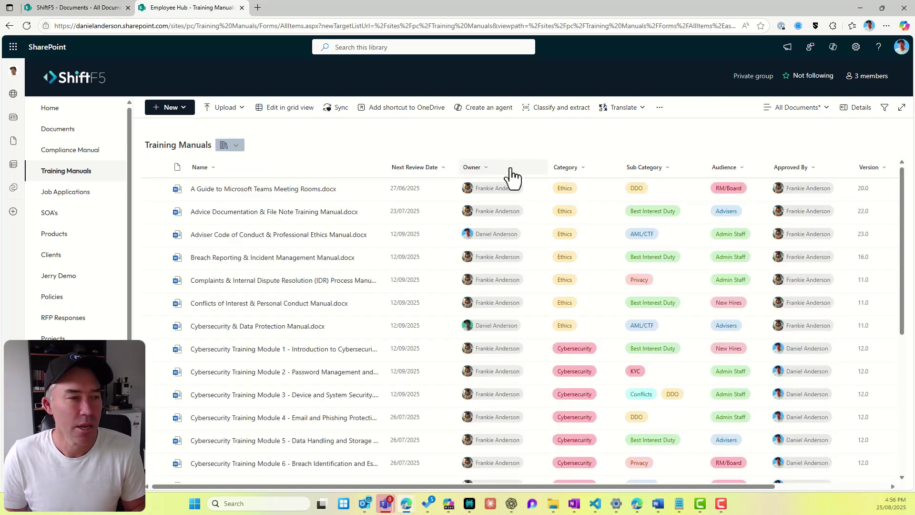
{"action": "left_click", "coordinate": [885, 108]}
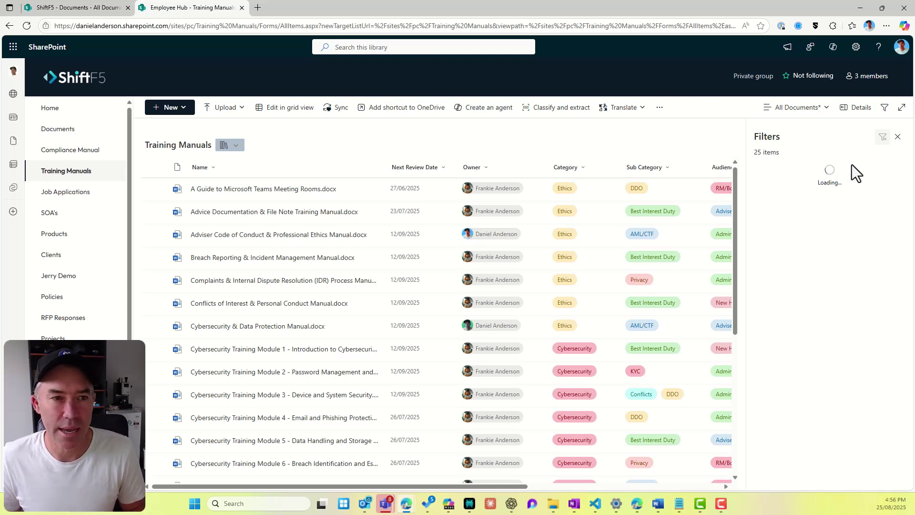
{"action": "left_click", "coordinate": [898, 137]}
{"action": "left_click", "coordinate": [885, 107]}
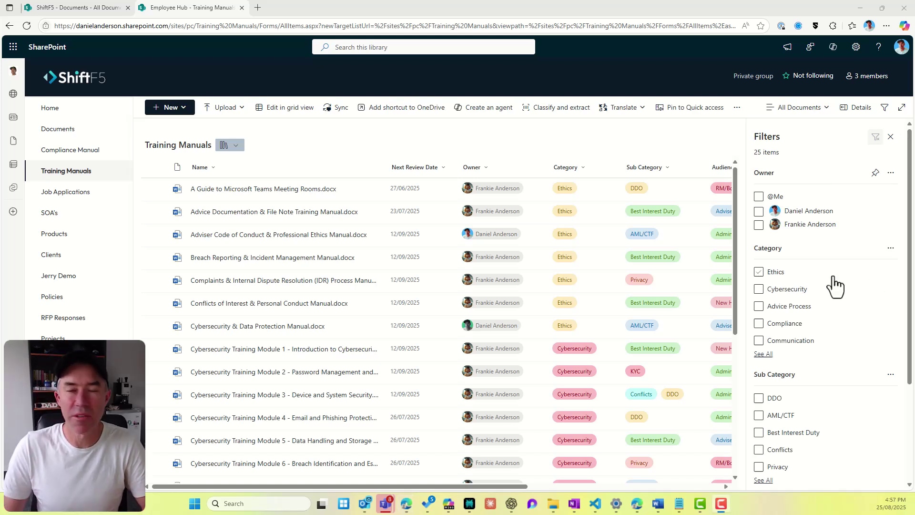
{"action": "left_click_drag", "start_coordinate": [746, 290], "coordinate": [696, 289]}
{"action": "left_click", "coordinate": [707, 271]}
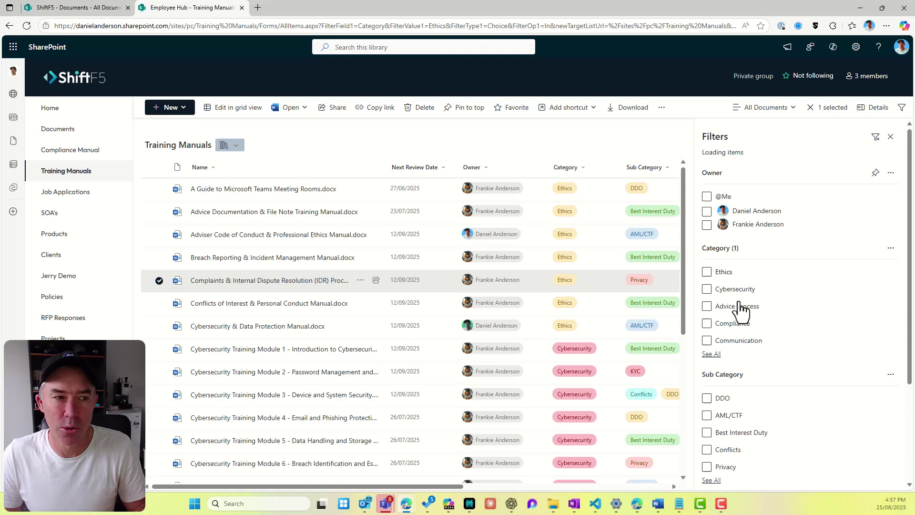
{"action": "scroll", "coordinate": [734, 329], "scroll_direction": "down", "scroll_amount": 2}
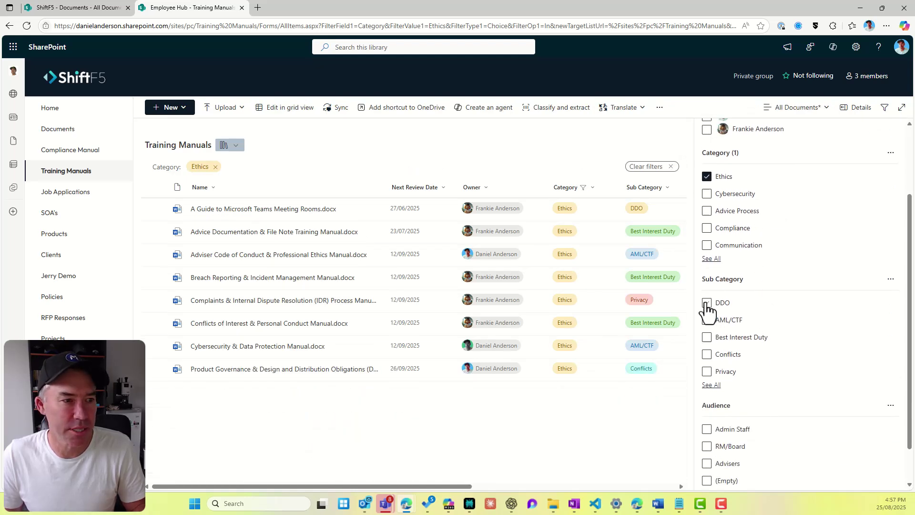
{"action": "left_click", "coordinate": [706, 303]}
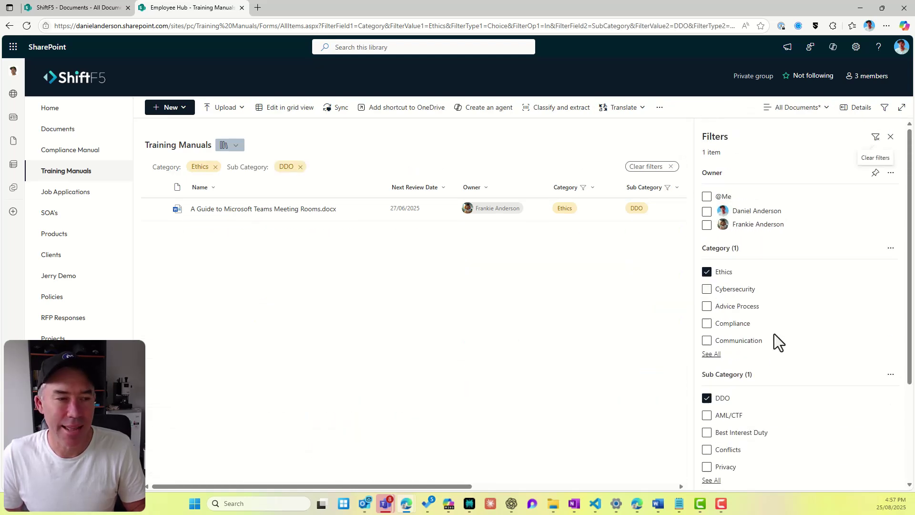
{"action": "left_click", "coordinate": [706, 272]}
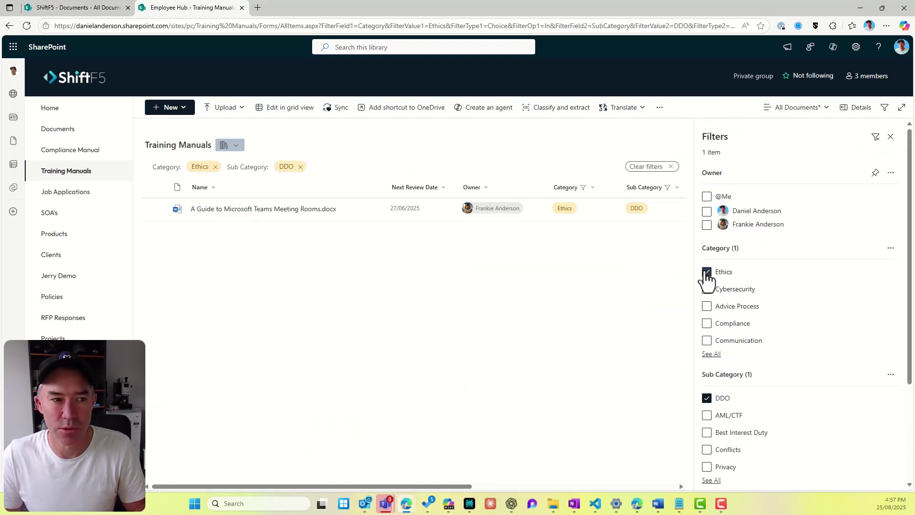
{"action": "left_click", "coordinate": [707, 398]}
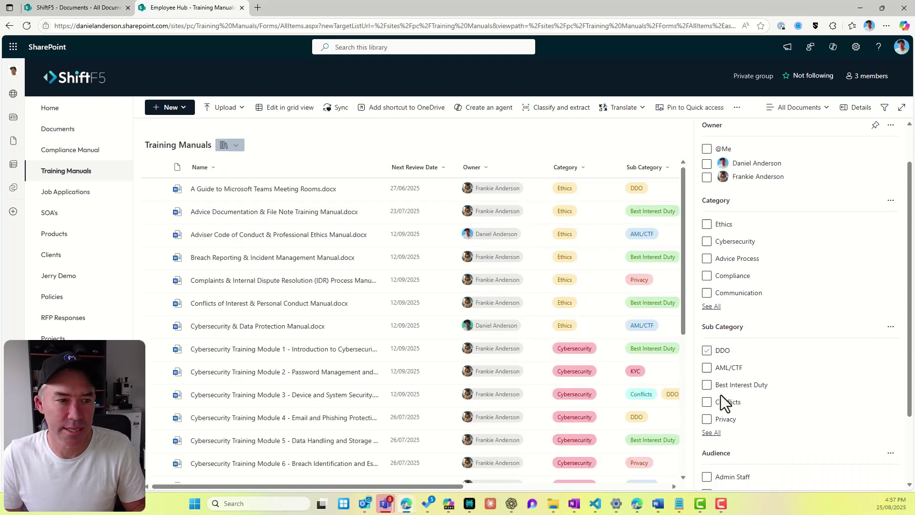
{"action": "left_click", "coordinate": [707, 290]}
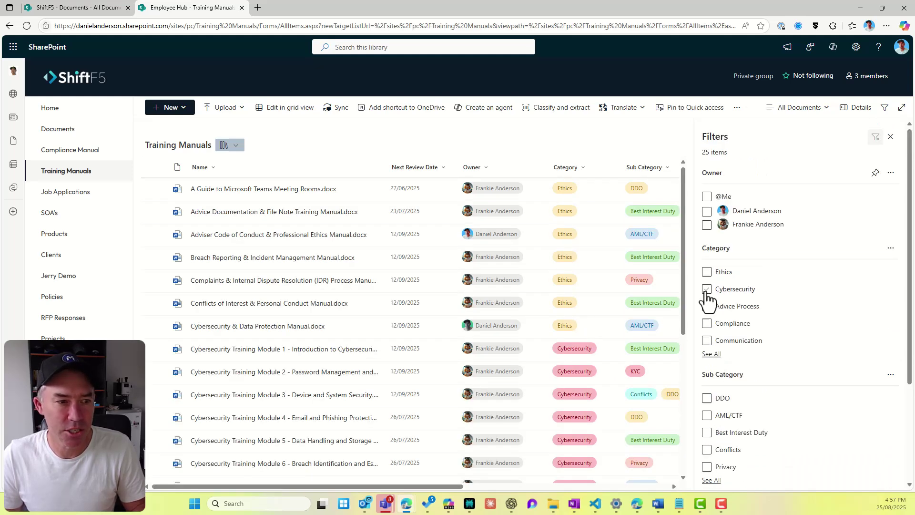
{"action": "scroll", "coordinate": [787, 356], "scroll_direction": "down", "scroll_amount": 3}
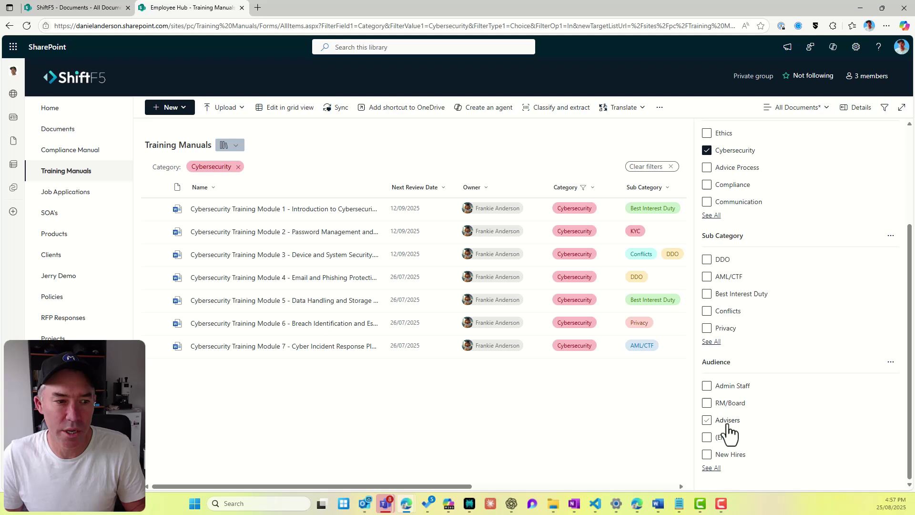
{"action": "left_click", "coordinate": [733, 453]}
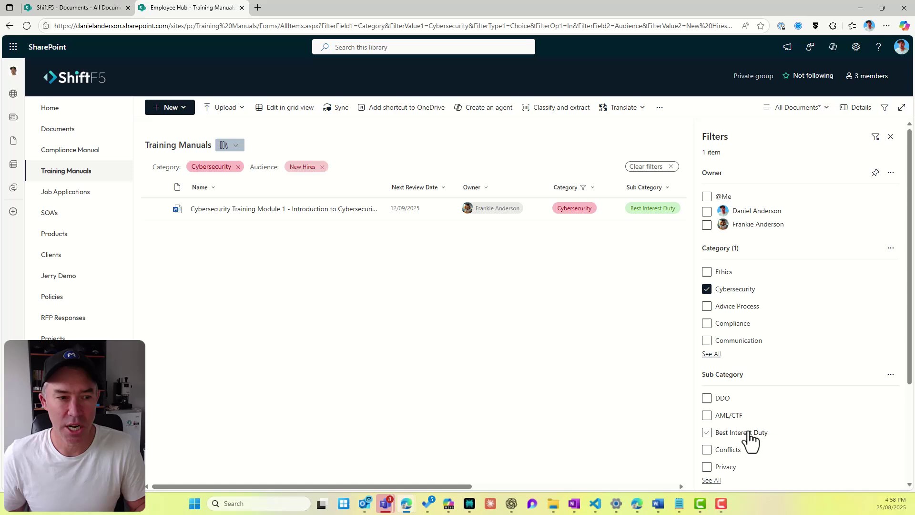
{"action": "left_click", "coordinate": [890, 137]}
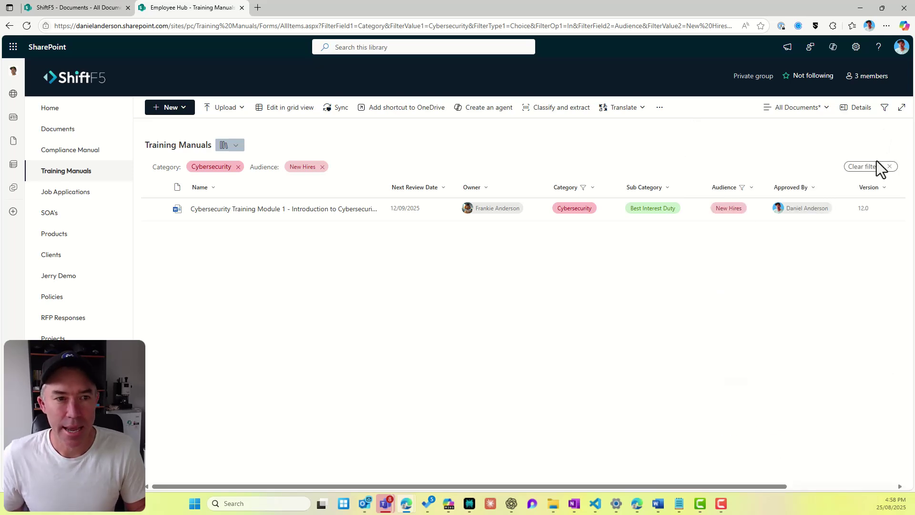
{"action": "left_click", "coordinate": [889, 167]}
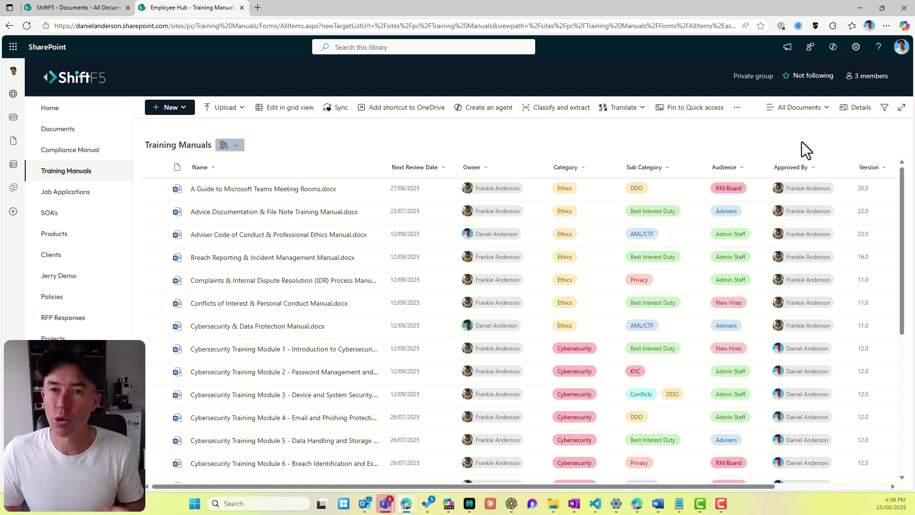
Step: Create a new library view named New Hires
{"action": "left_click", "coordinate": [805, 113]}
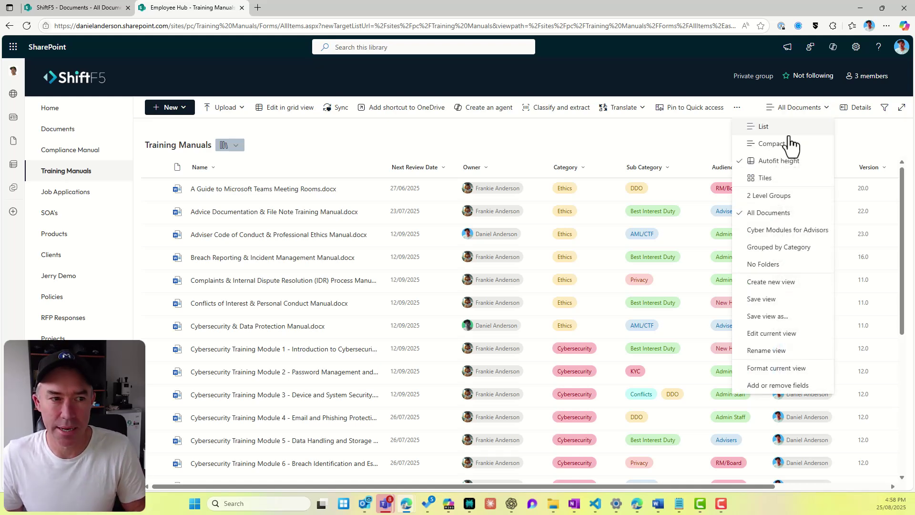
{"action": "left_click", "coordinate": [775, 282]}
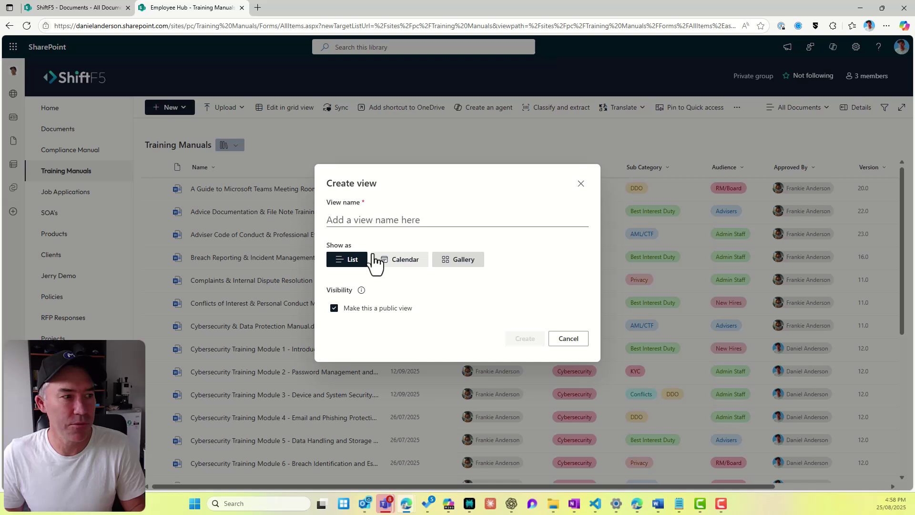
{"action": "left_click", "coordinate": [361, 222]}
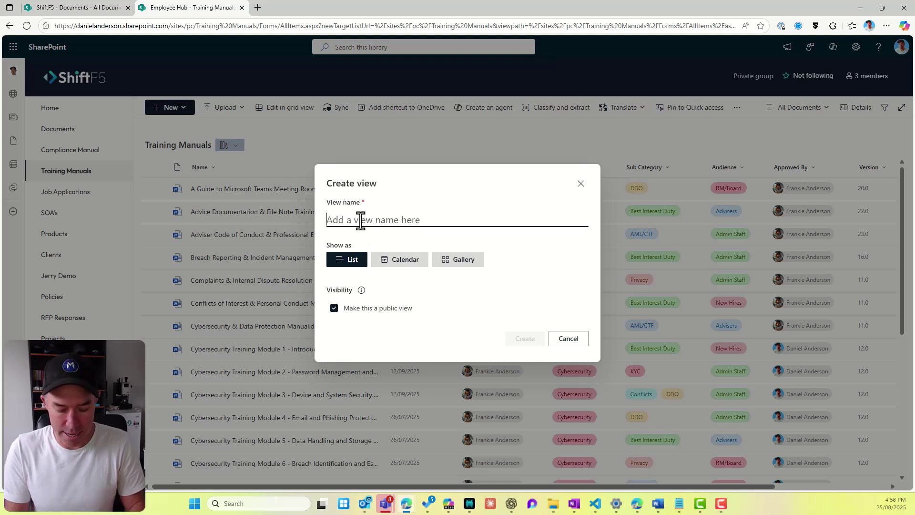
{"action": "type", "text": "New Hires"}
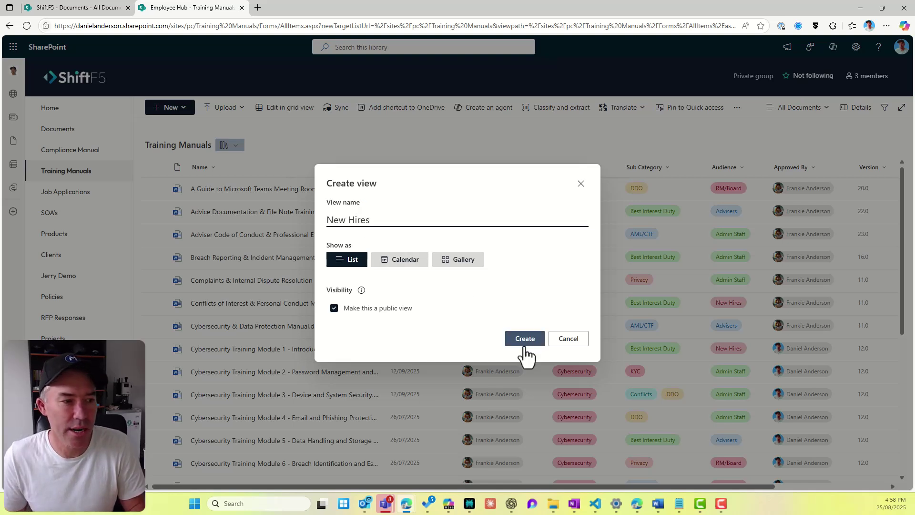
{"action": "left_click", "coordinate": [522, 341]}
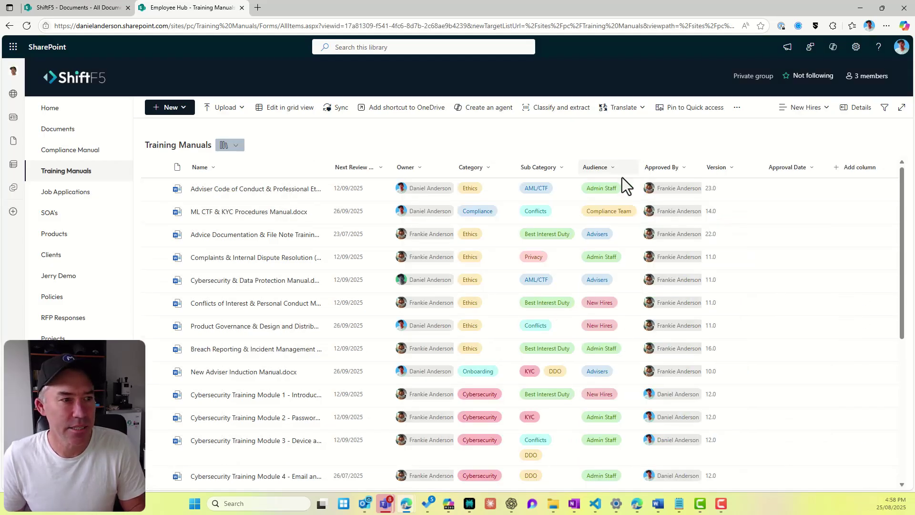
Step: Filter the view's Audience column to New Hires
{"action": "left_click_drag", "start_coordinate": [640, 166], "coordinate": [731, 166]}
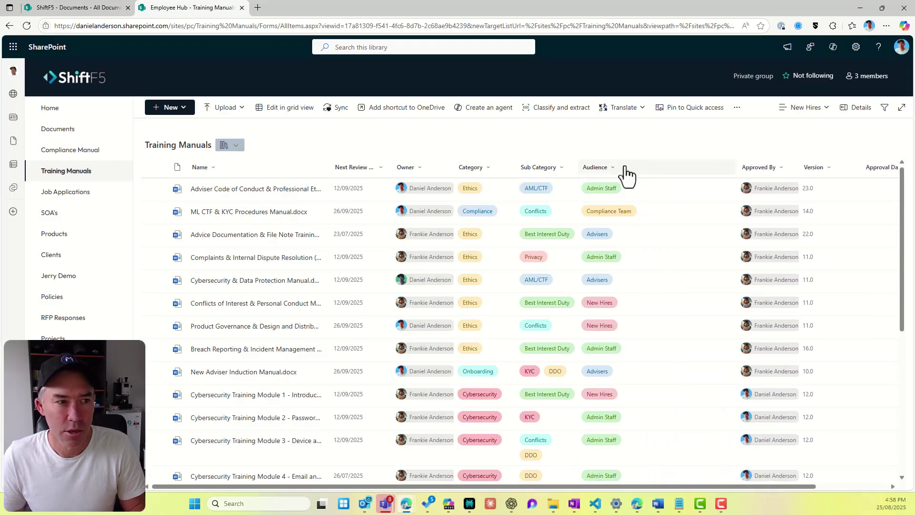
{"action": "left_click", "coordinate": [610, 167]}
{"action": "left_click", "coordinate": [606, 221]}
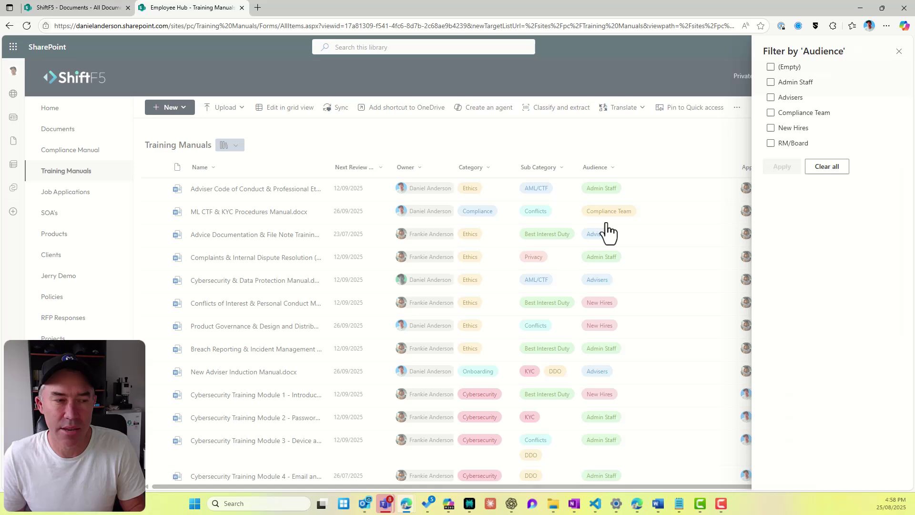
{"action": "left_click", "coordinate": [784, 133]}
{"action": "left_click", "coordinate": [782, 167]}
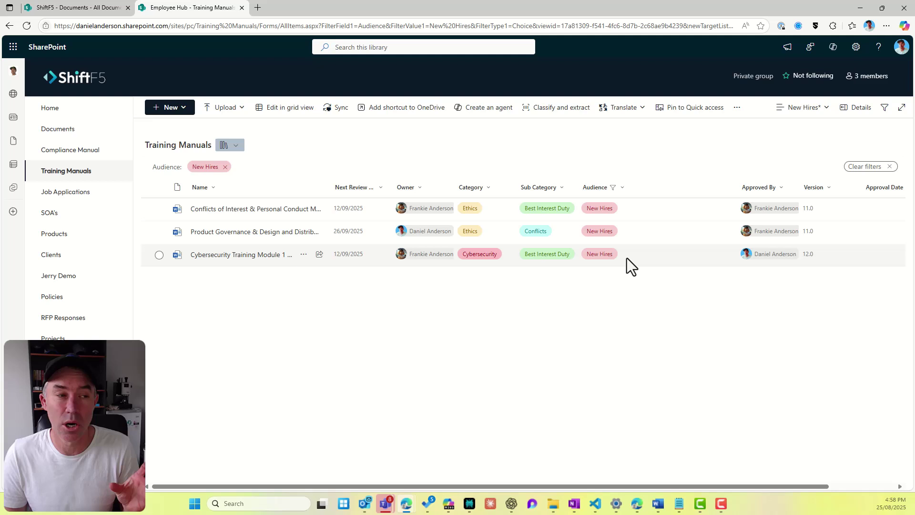
{"action": "left_click_drag", "start_coordinate": [737, 189], "coordinate": [652, 190]}
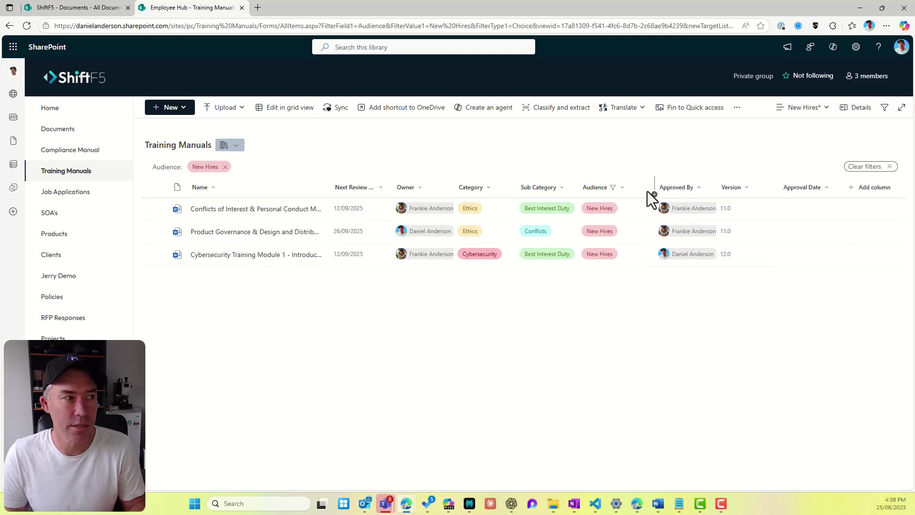
Step: Save the filter into the New Hires view, clear it, and switch to All Documents
{"action": "left_click", "coordinate": [801, 109]}
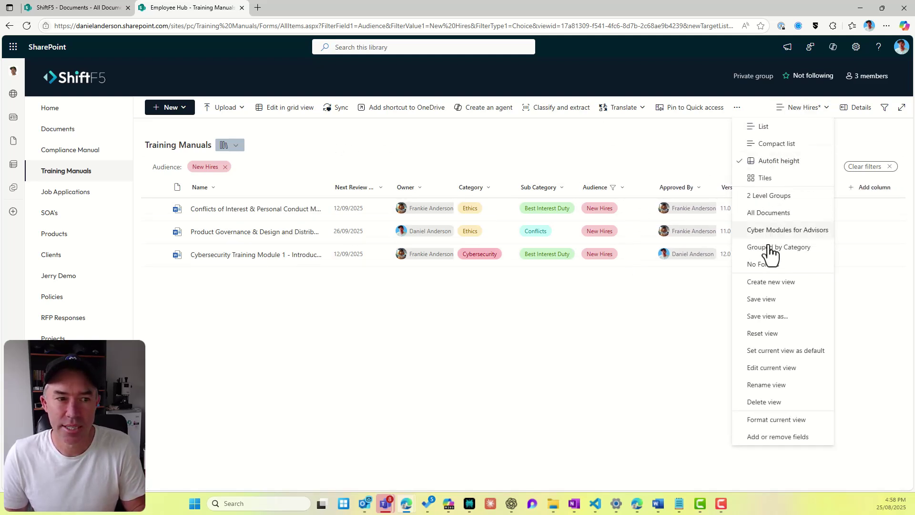
{"action": "left_click", "coordinate": [759, 303]}
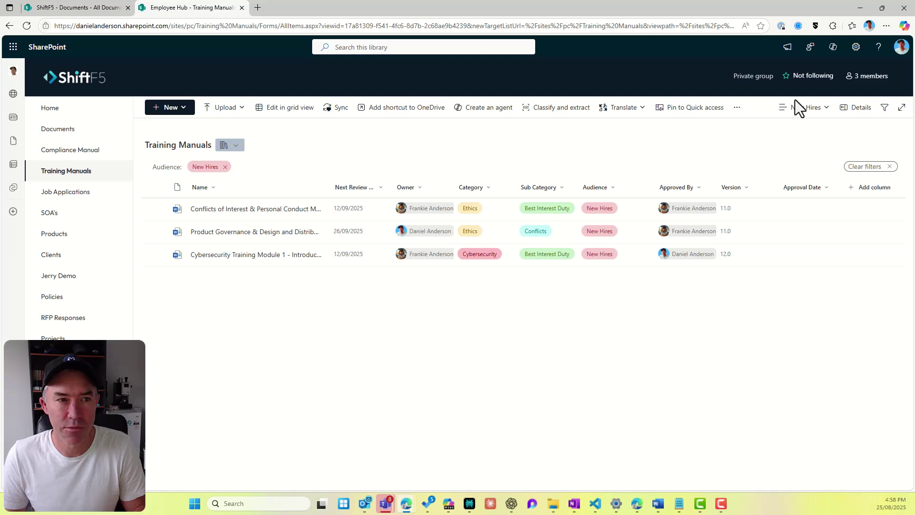
{"action": "left_click", "coordinate": [225, 167]}
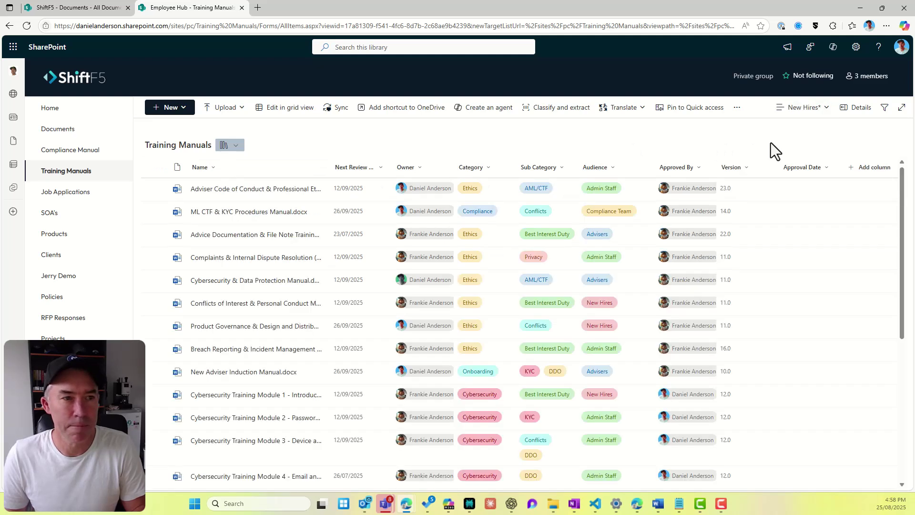
{"action": "left_click", "coordinate": [797, 114]}
{"action": "left_click", "coordinate": [678, 138]}
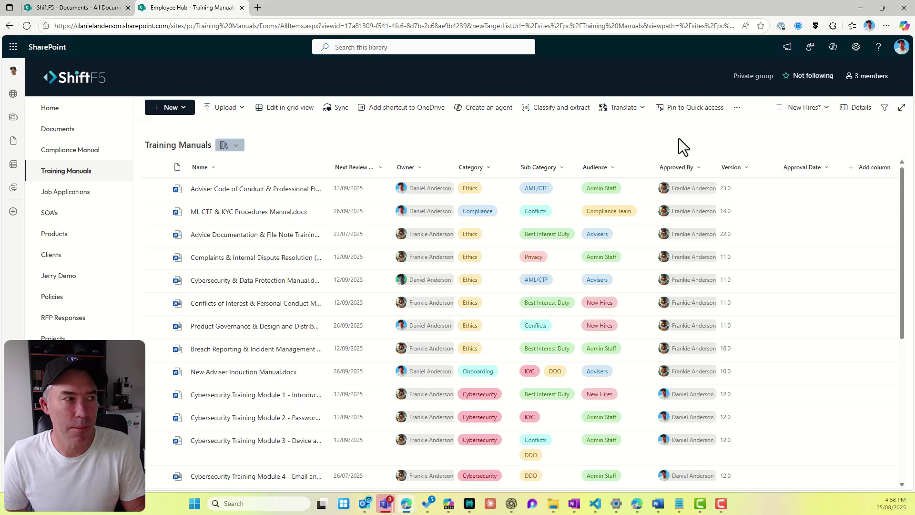
{"action": "left_click", "coordinate": [810, 111]}
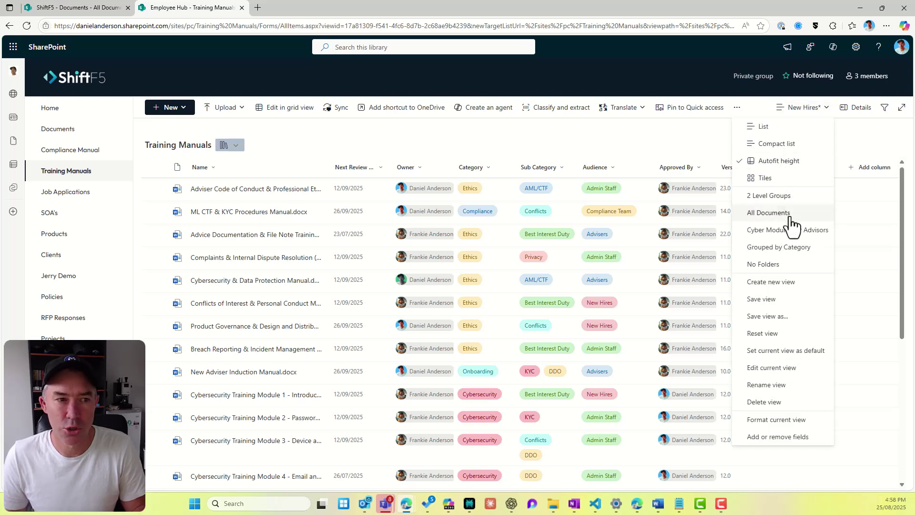
{"action": "left_click", "coordinate": [791, 216]}
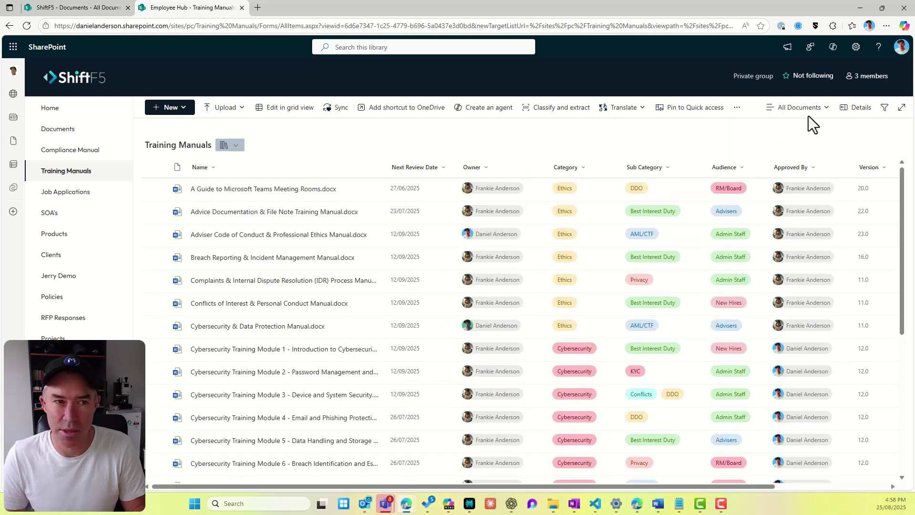
Step: After a refresh, check the New Hires and Cyber Modules for Advisors views and select New Hires' URL
{"action": "left_click", "coordinate": [810, 111]}
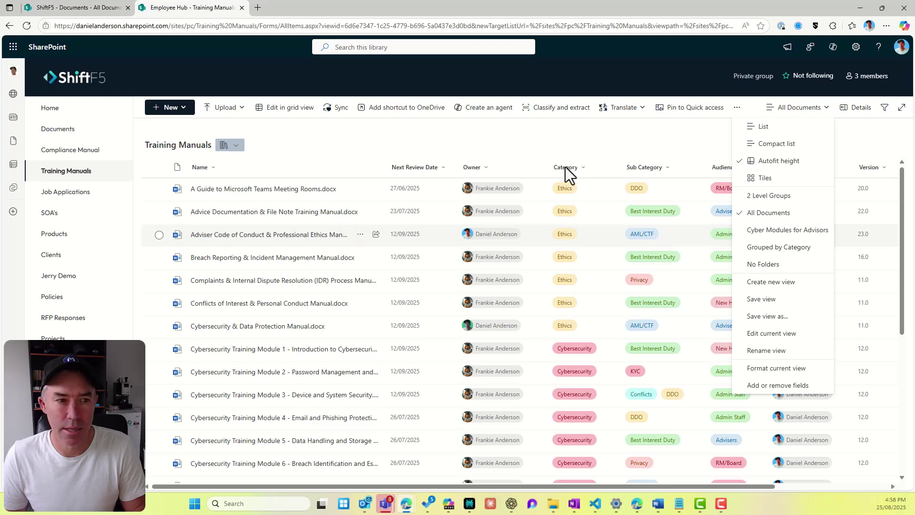
{"action": "left_click", "coordinate": [27, 24]}
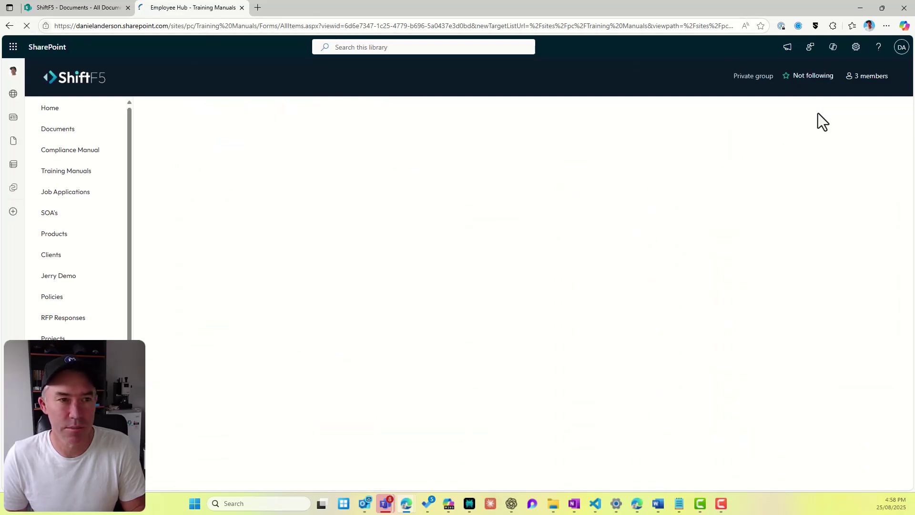
{"action": "left_click", "coordinate": [819, 113]}
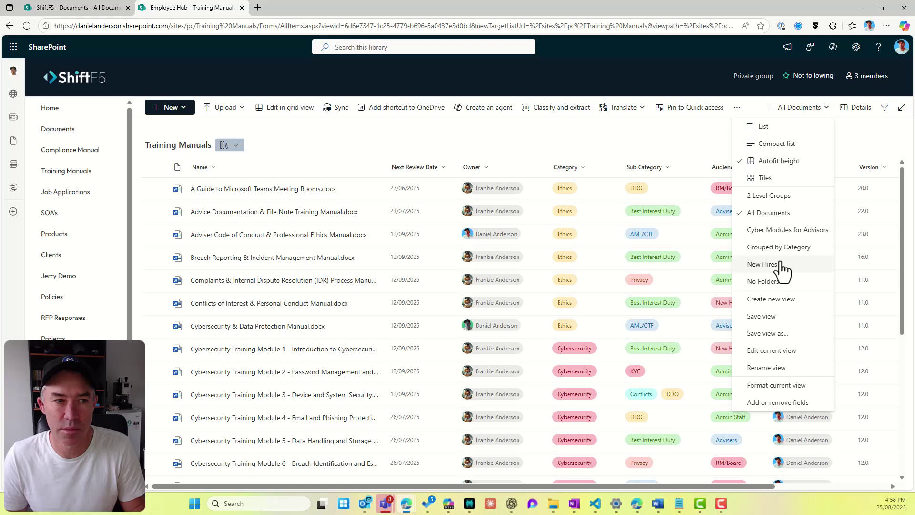
{"action": "left_click", "coordinate": [763, 268]}
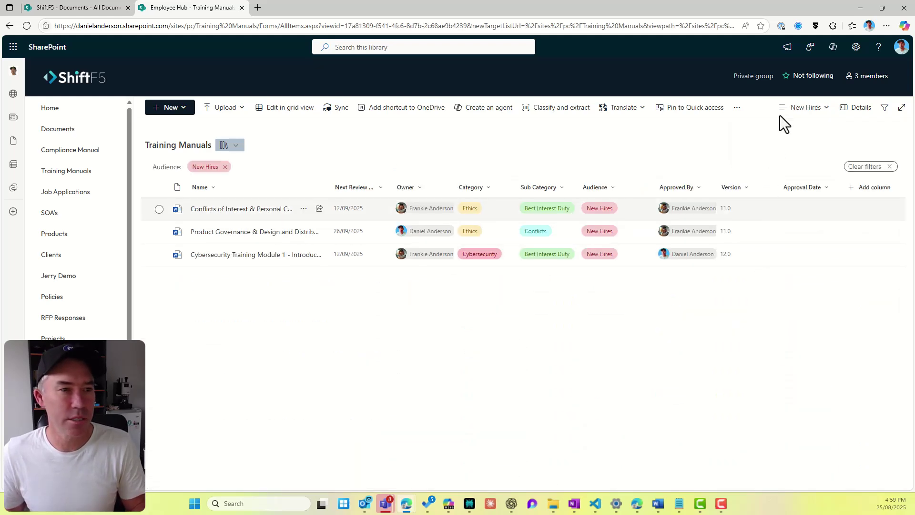
{"action": "left_click", "coordinate": [807, 115]}
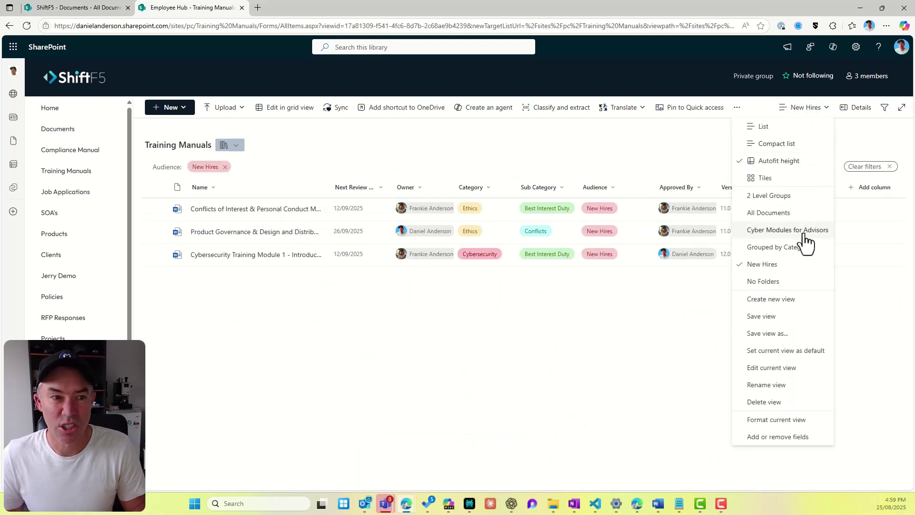
{"action": "left_click", "coordinate": [770, 236]}
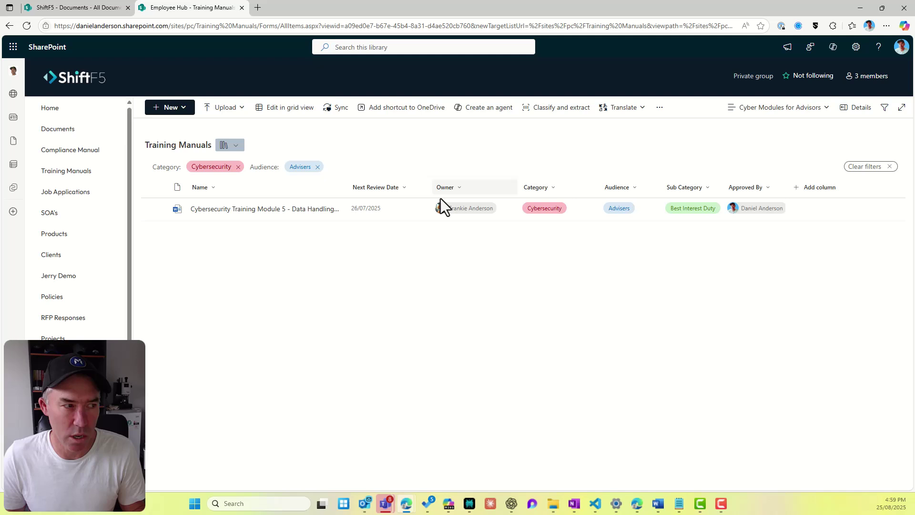
{"action": "left_click", "coordinate": [536, 27]}
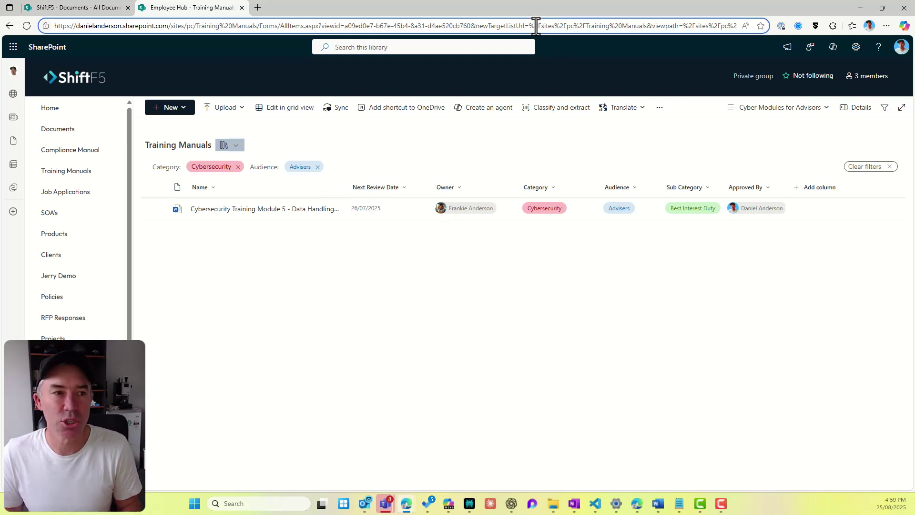
{"action": "left_click", "coordinate": [774, 108]}
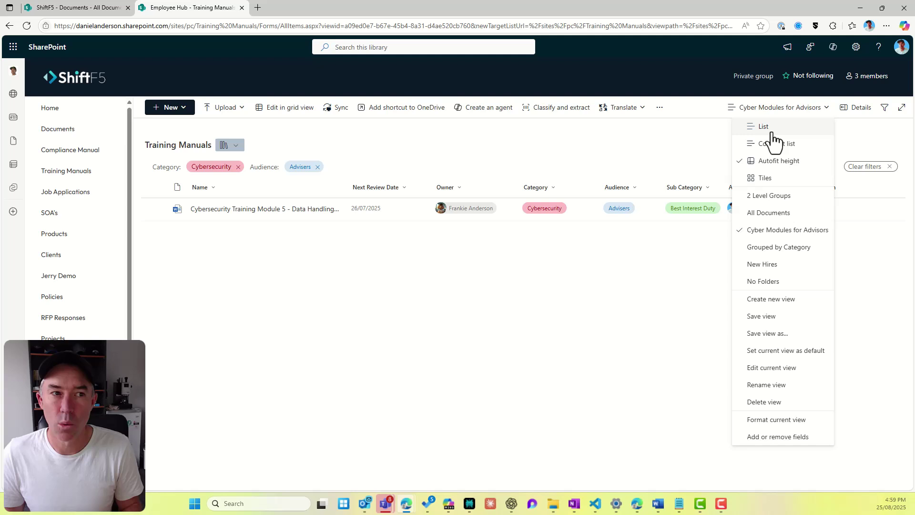
{"action": "left_click", "coordinate": [779, 268]}
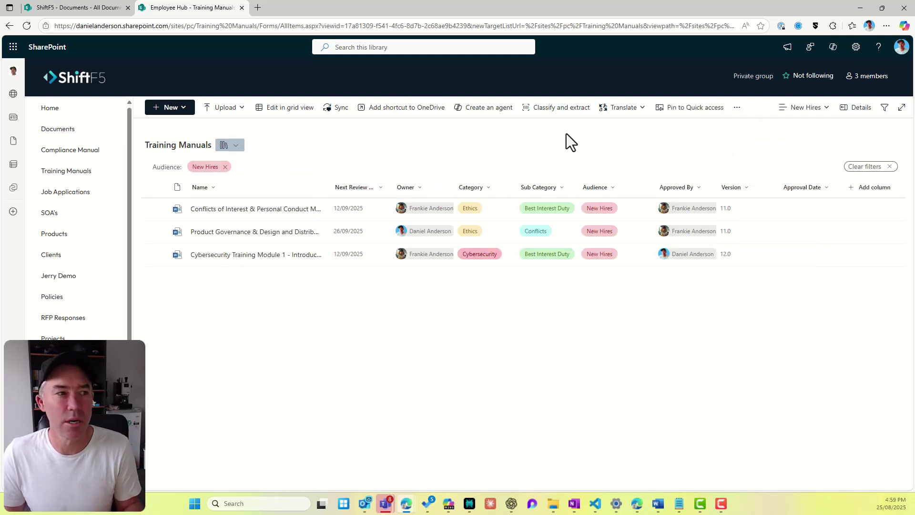
{"action": "left_click", "coordinate": [366, 27]}
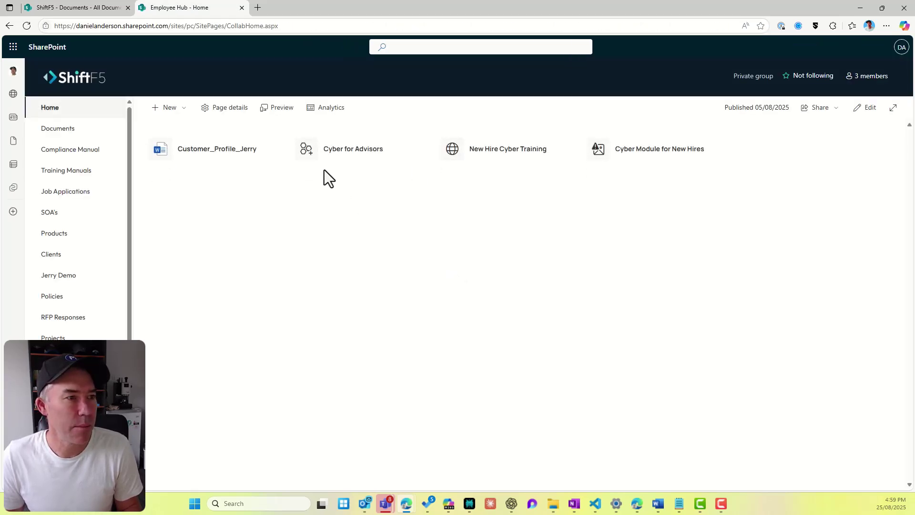
Step: Edit the home page and add a Quick links entry for the pasted New Hires view address
{"action": "left_click", "coordinate": [864, 108]}
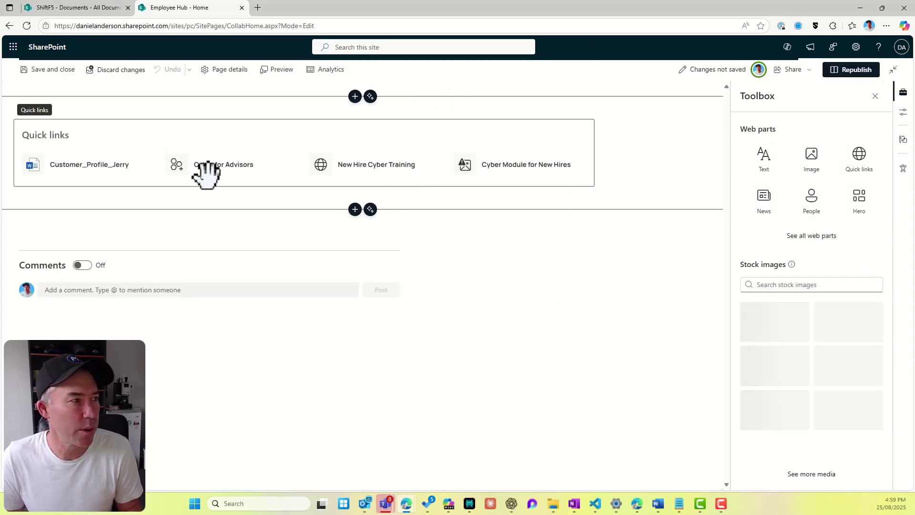
{"action": "left_click", "coordinate": [143, 141]}
{"action": "left_click", "coordinate": [167, 106]}
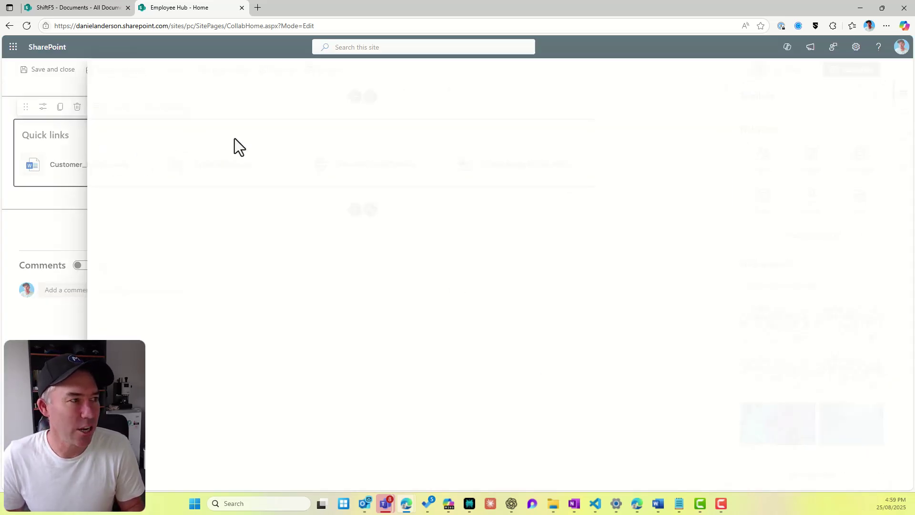
{"action": "left_click", "coordinate": [135, 244]}
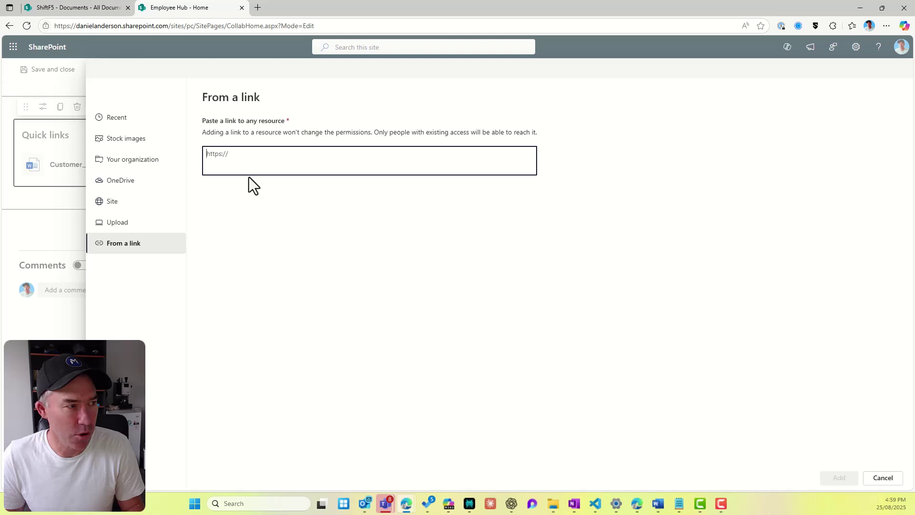
{"action": "type", "text": "https://danielanderson.sharepoint.com/sites/pc/Training%20Manuals/Forms/AllItems.aspx?viewid=17a81309%2Df541%2D4fc6%2D8d7b%2D2c68ae9b4239&newTargetListUrl=%2Fsites%2Fpc%2FTraining%20Manuals&viewpath=%2Fsites%2Fpc%2FTraining%20Manuals%2FForms%2FAllItems%2Easpx"}
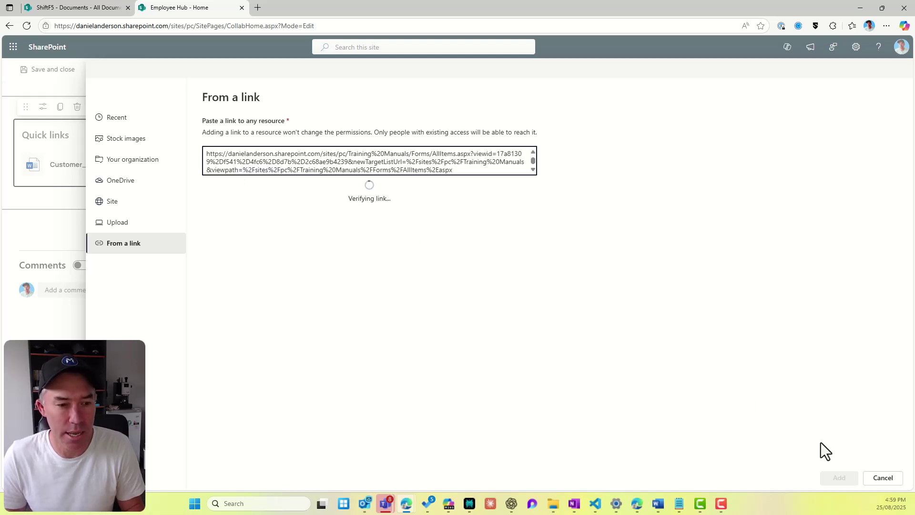
{"action": "left_click", "coordinate": [841, 479]}
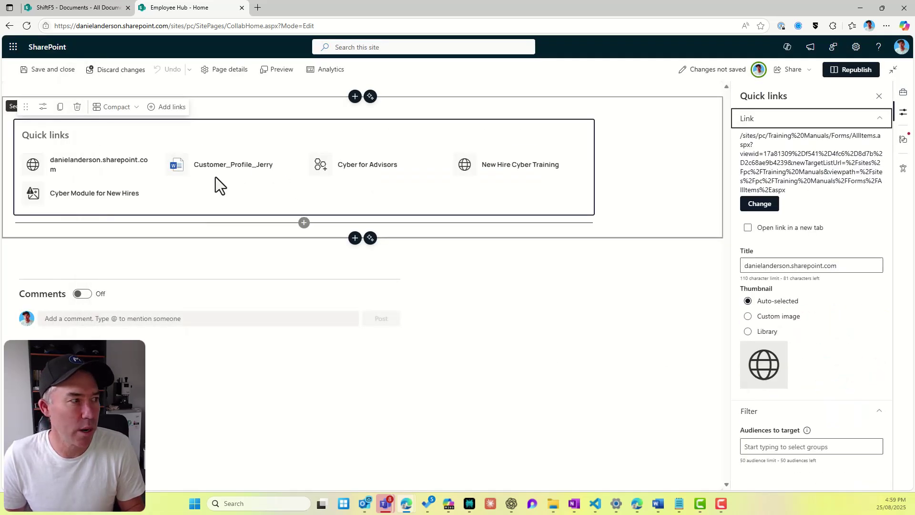
Step: Retitle the new link 'New Hire Training Manuals' and republish the home page
{"action": "left_click_drag", "start_coordinate": [840, 265], "coordinate": [728, 263]}
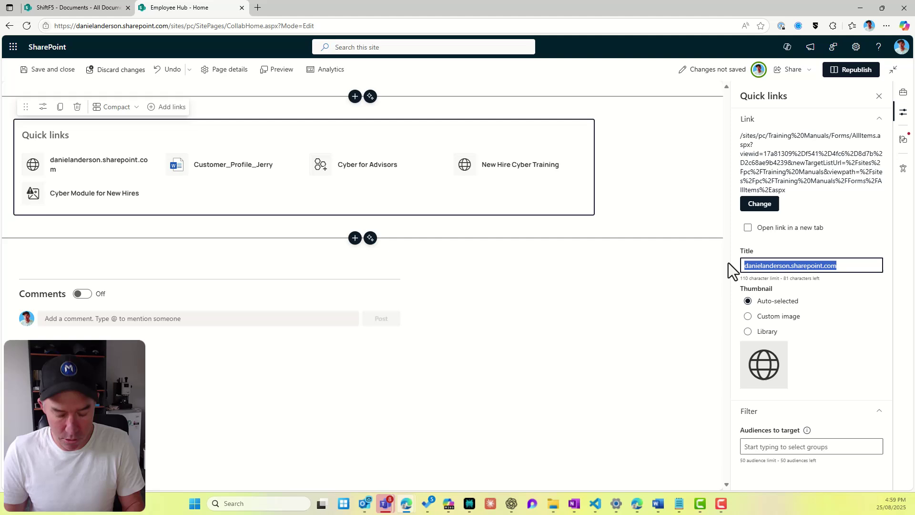
{"action": "type", "text": "New Hire "}
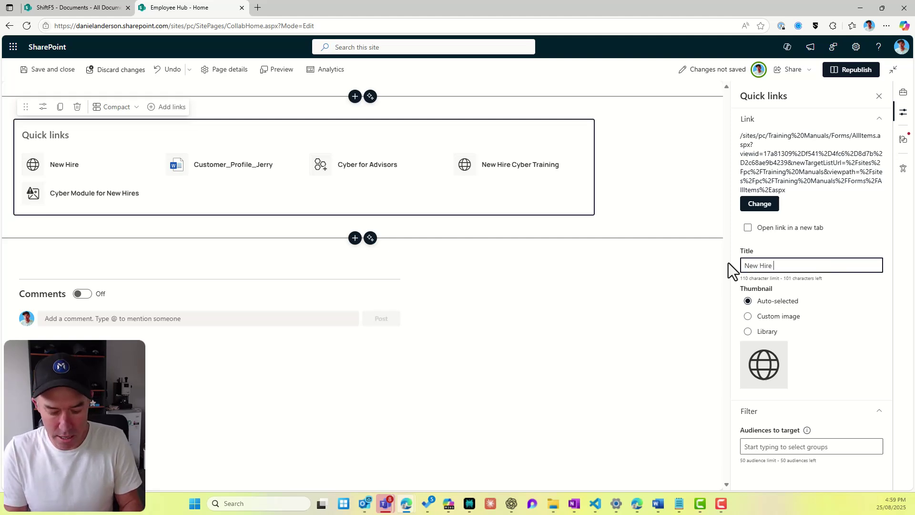
{"action": "type", "text": "Training Manuals"}
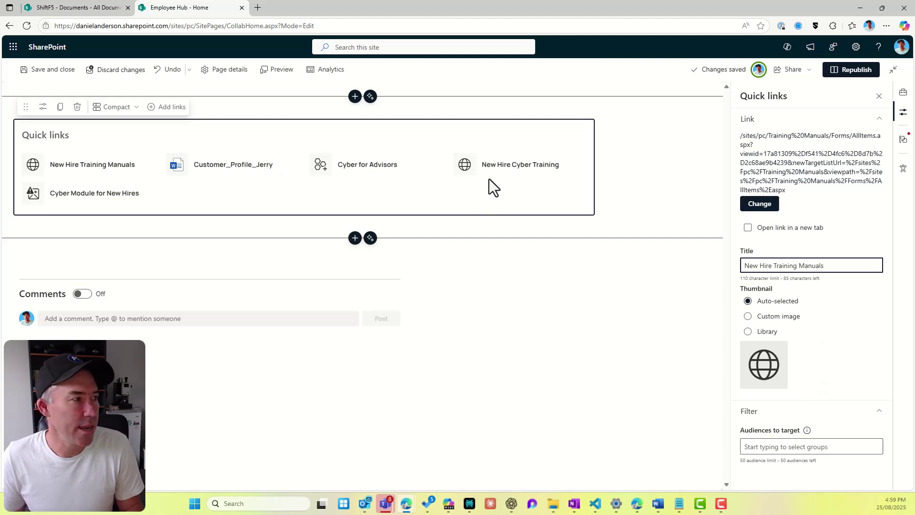
{"action": "left_click", "coordinate": [862, 241]}
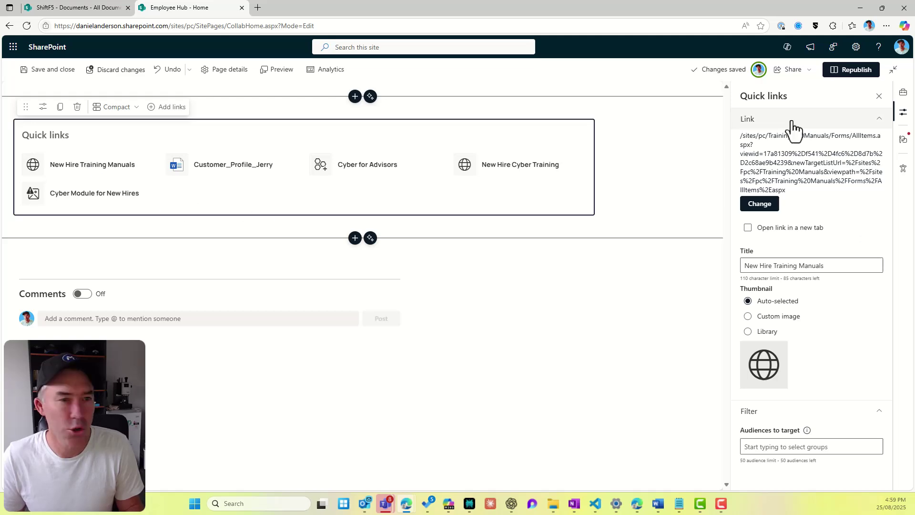
{"action": "left_click", "coordinate": [851, 69]}
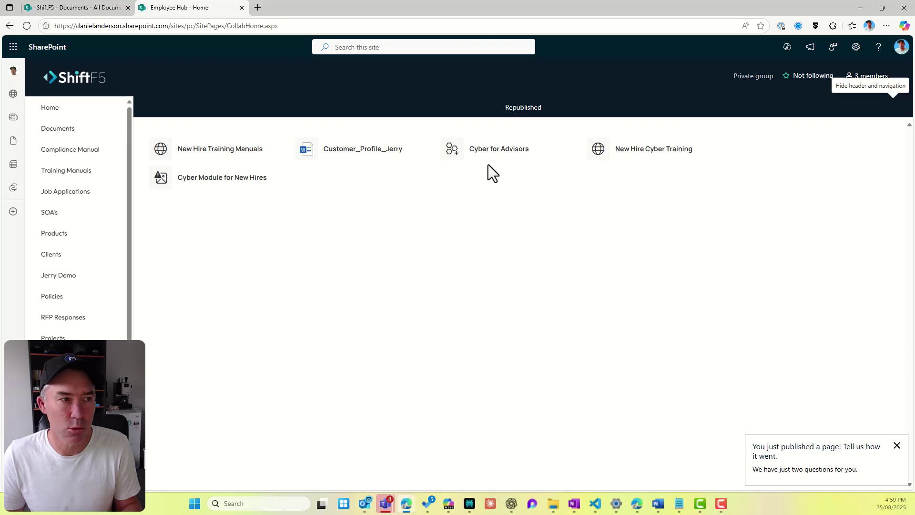
Step: Test the New Hire Training Manuals and Cyber for Advisors links, then show the All Documents view
{"action": "left_click", "coordinate": [196, 149]}
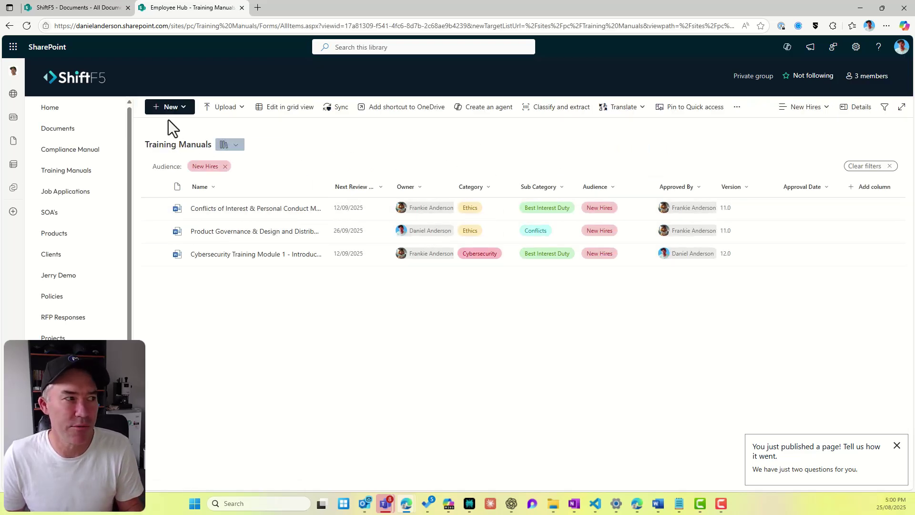
{"action": "left_click", "coordinate": [49, 109]}
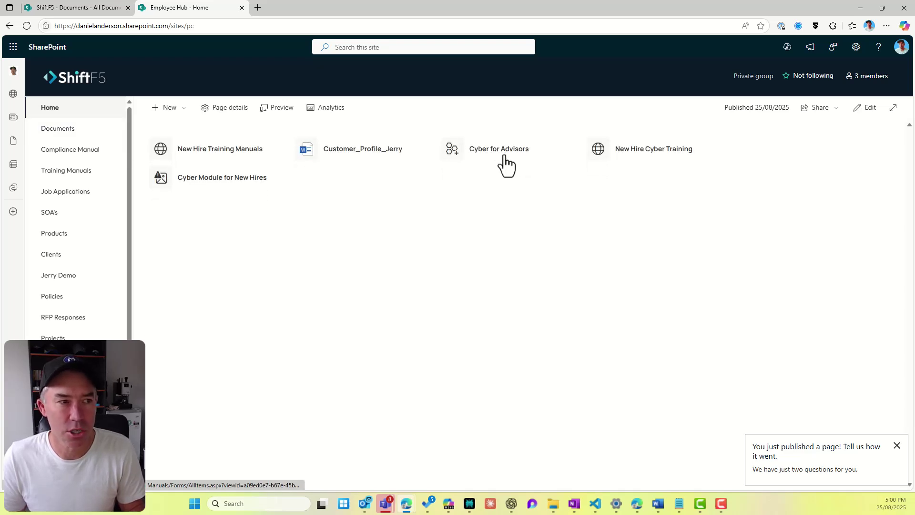
{"action": "left_click", "coordinate": [496, 157]}
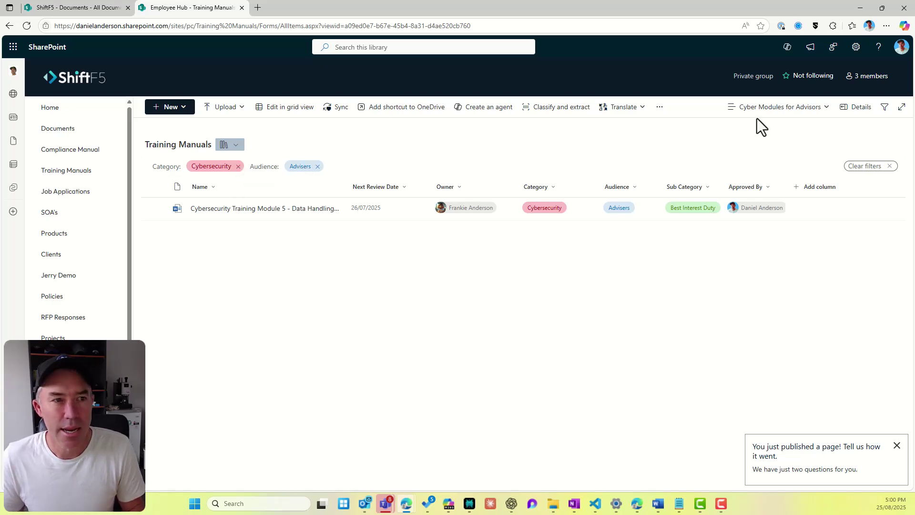
{"action": "left_click", "coordinate": [775, 107]}
{"action": "left_click", "coordinate": [775, 213]}
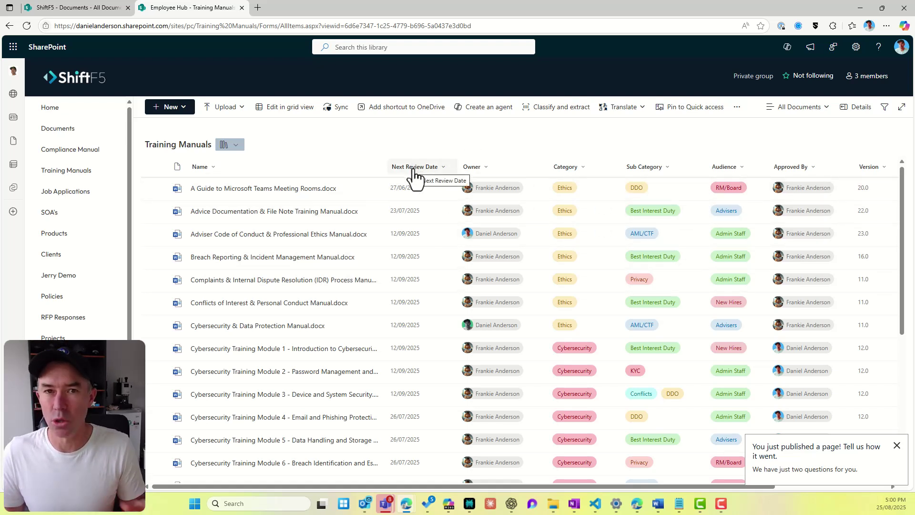
Step: Sort the library by Next Review Date, newest first, so Survey Results.xlsx is on top
{"action": "left_click", "coordinate": [442, 172]}
{"action": "left_click", "coordinate": [439, 143]}
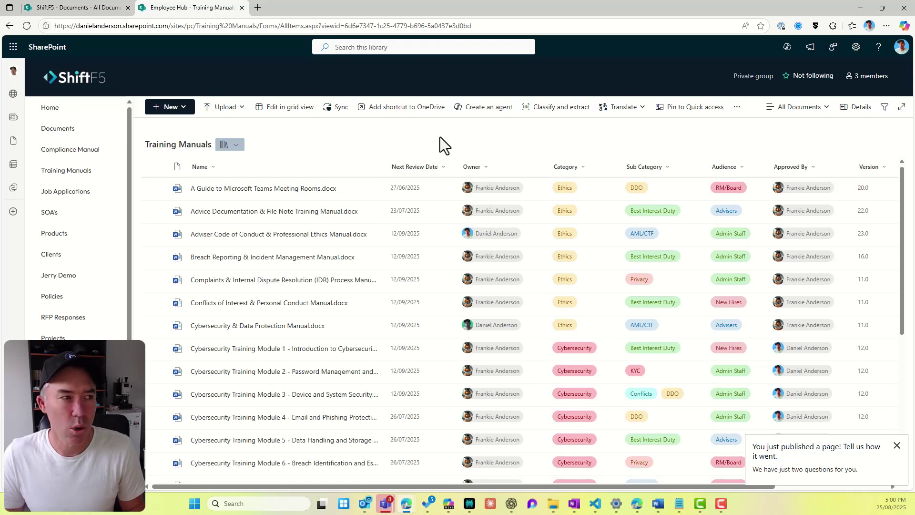
{"action": "left_click", "coordinate": [441, 172]}
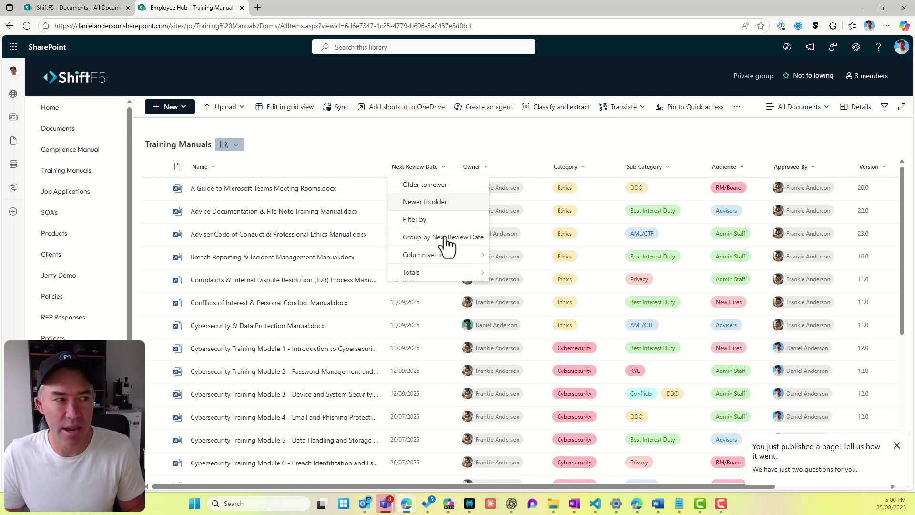
{"action": "left_click", "coordinate": [438, 187]}
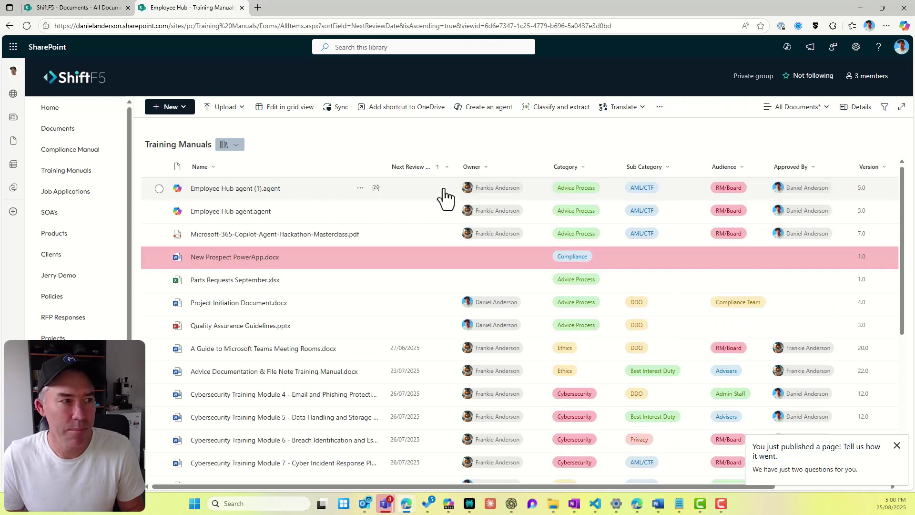
{"action": "left_click", "coordinate": [446, 168]}
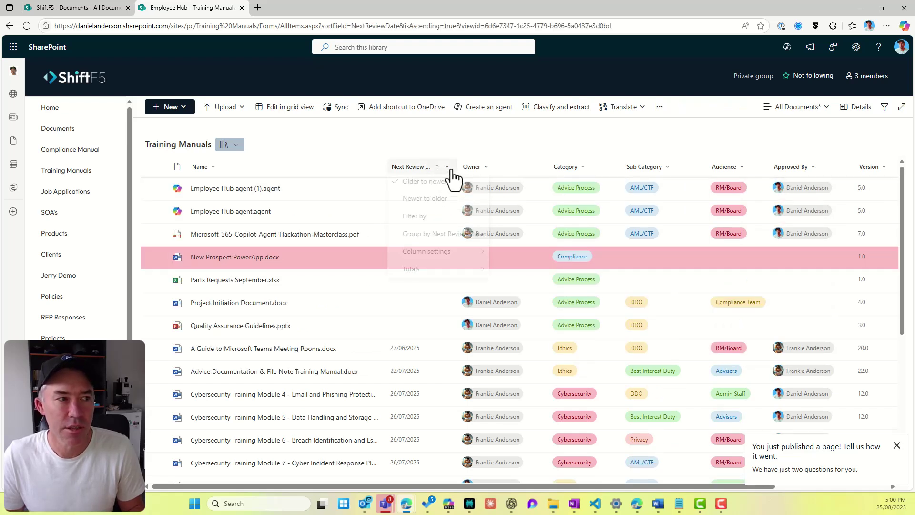
{"action": "left_click", "coordinate": [431, 201]}
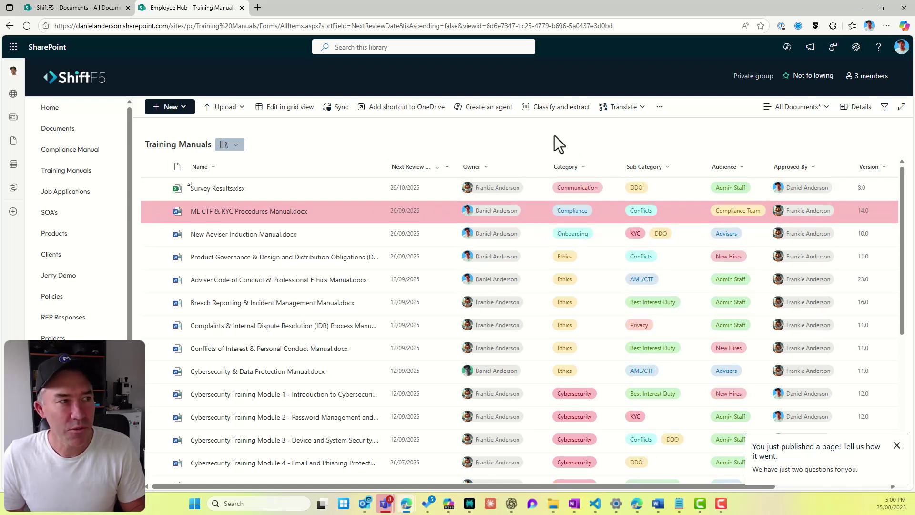
{"action": "left_click", "coordinate": [659, 111]}
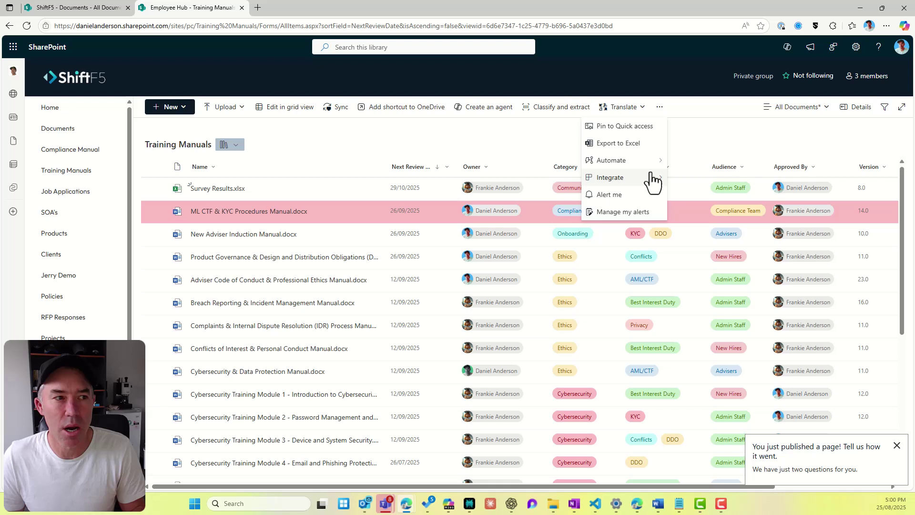
Step: Try creating an 'A date approaches' rule, then back out and close the rule dialog
{"action": "mouse_move", "coordinate": [648, 162]}
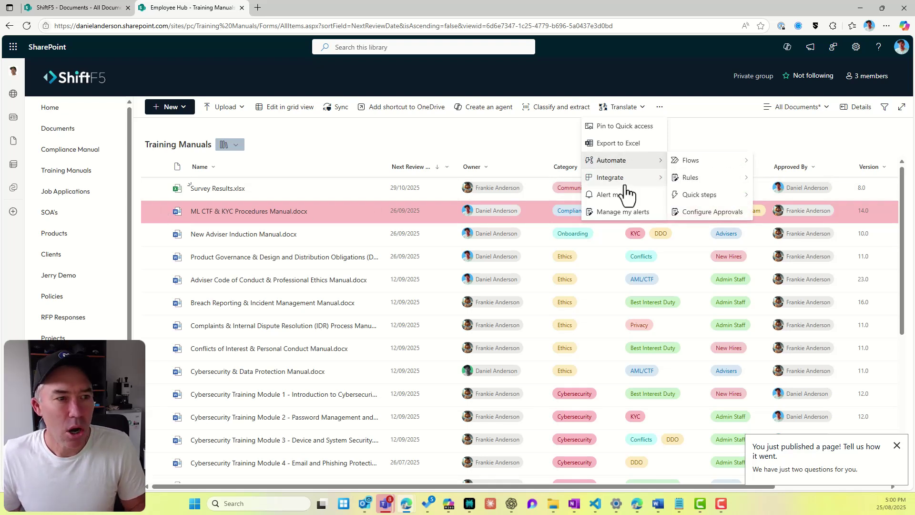
{"action": "mouse_move", "coordinate": [722, 193]}
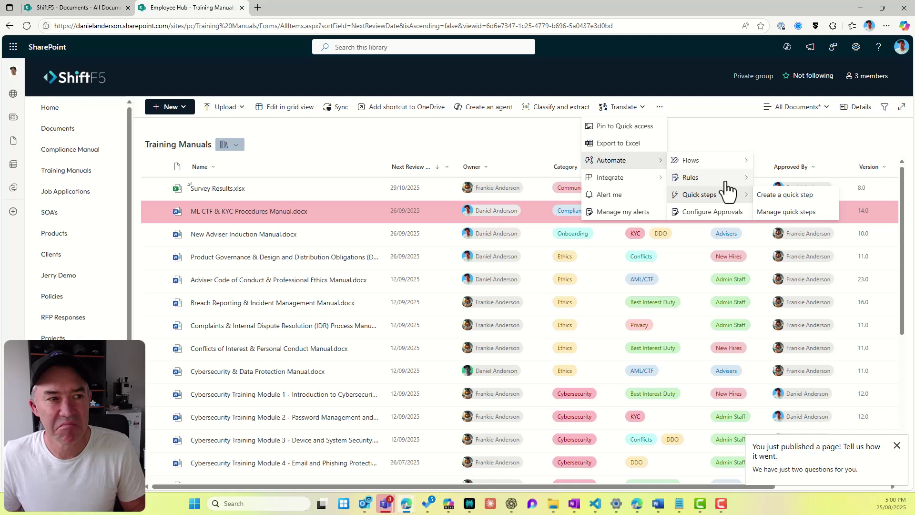
{"action": "left_click", "coordinate": [780, 180]}
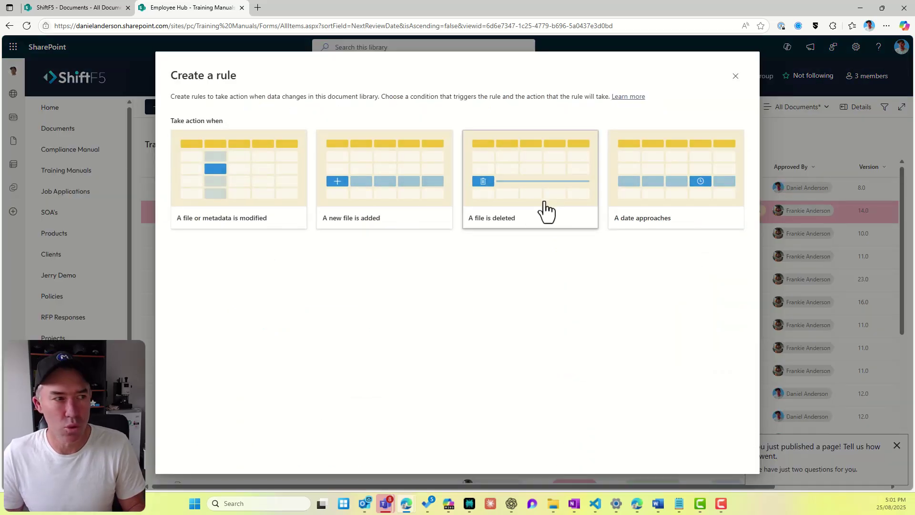
{"action": "left_click", "coordinate": [679, 197]}
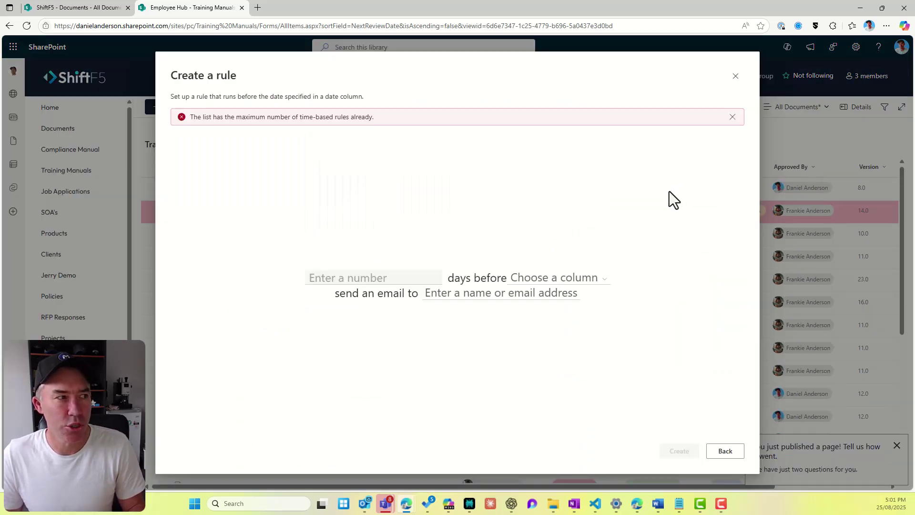
{"action": "left_click", "coordinate": [722, 451]}
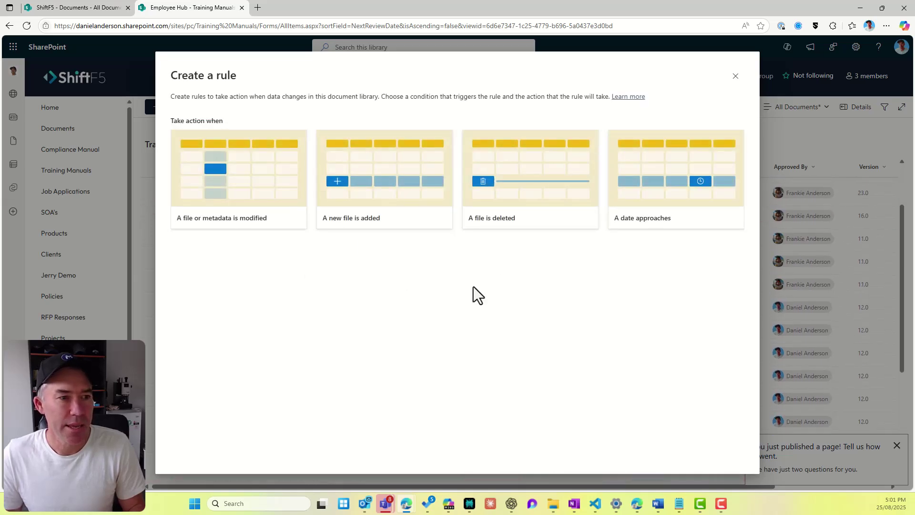
{"action": "left_click", "coordinate": [736, 76]}
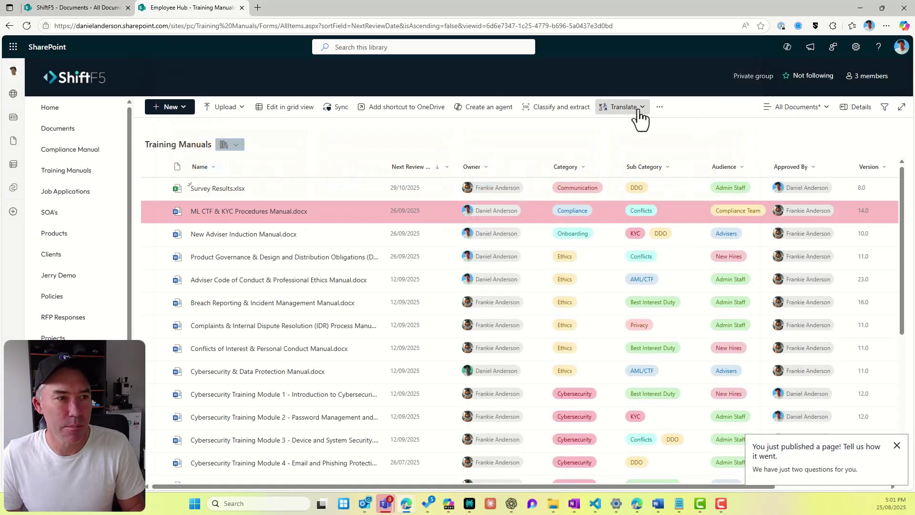
{"action": "left_click", "coordinate": [661, 111]}
Step: Open the library's existing rules and delete the duplicate new-file rule
{"action": "mouse_move", "coordinate": [647, 181]}
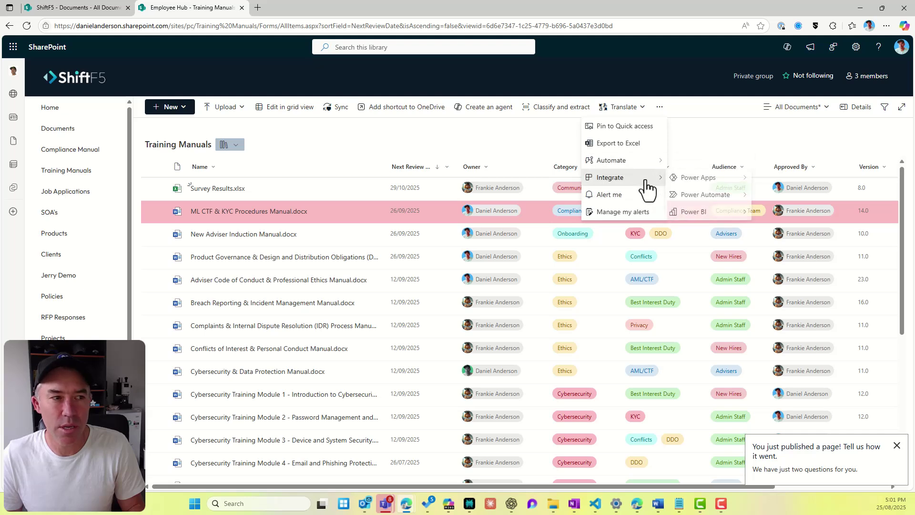
{"action": "mouse_move", "coordinate": [652, 165]}
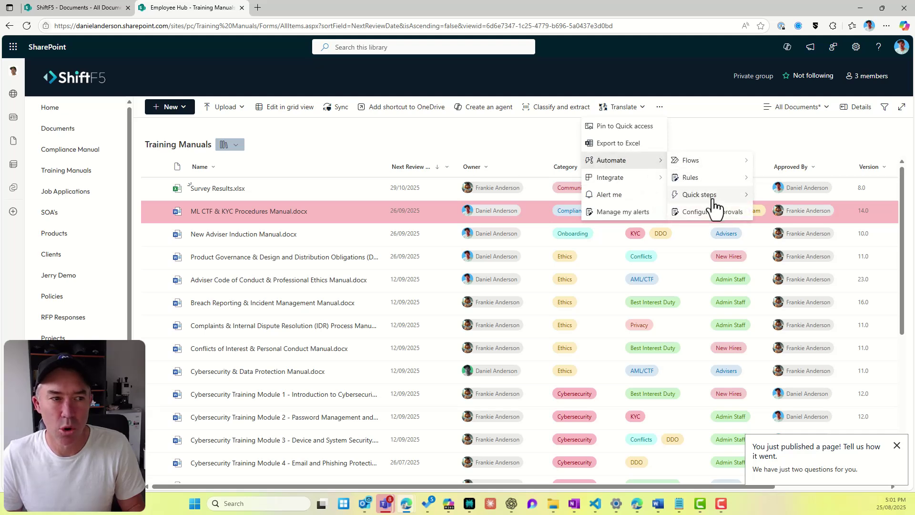
{"action": "mouse_move", "coordinate": [717, 190]}
{"action": "left_click", "coordinate": [782, 195]}
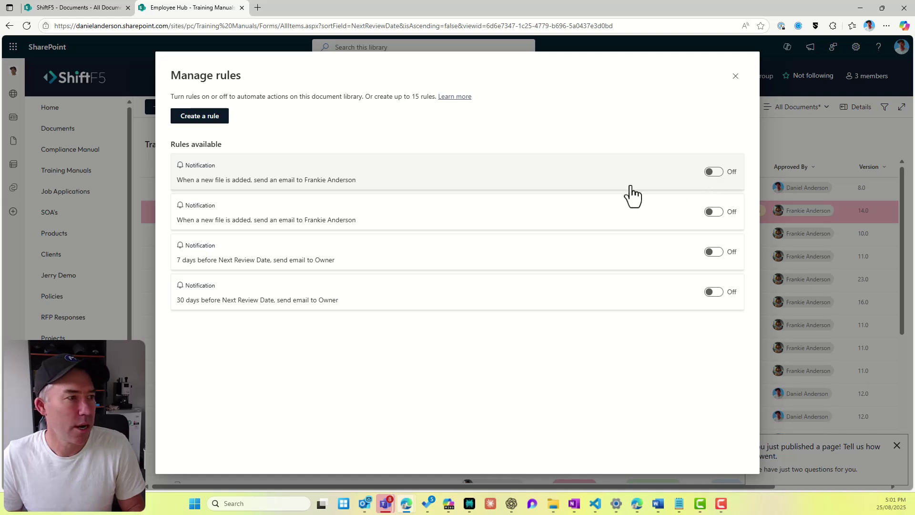
{"action": "left_click", "coordinate": [670, 180]}
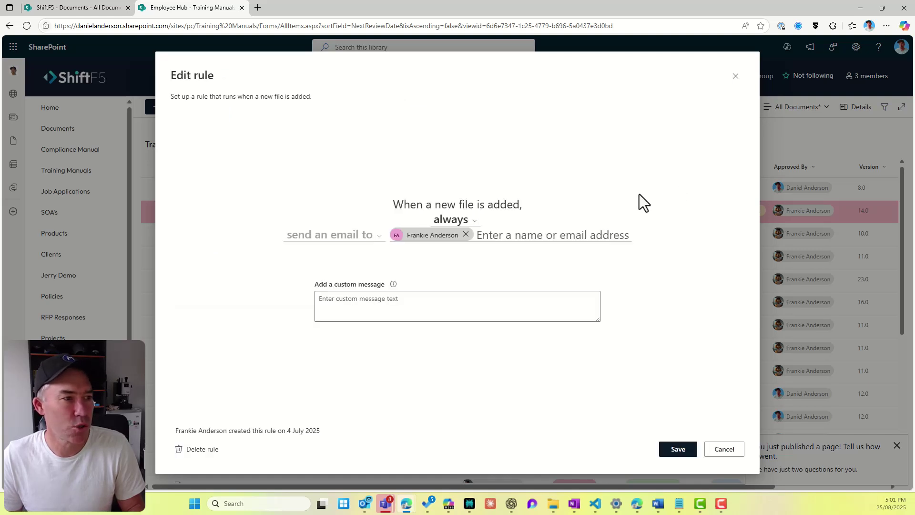
{"action": "left_click", "coordinate": [195, 448]}
Step: Set up a date-based rule emailing the Owner 30 days before Next Review Date
{"action": "left_click", "coordinate": [198, 118]}
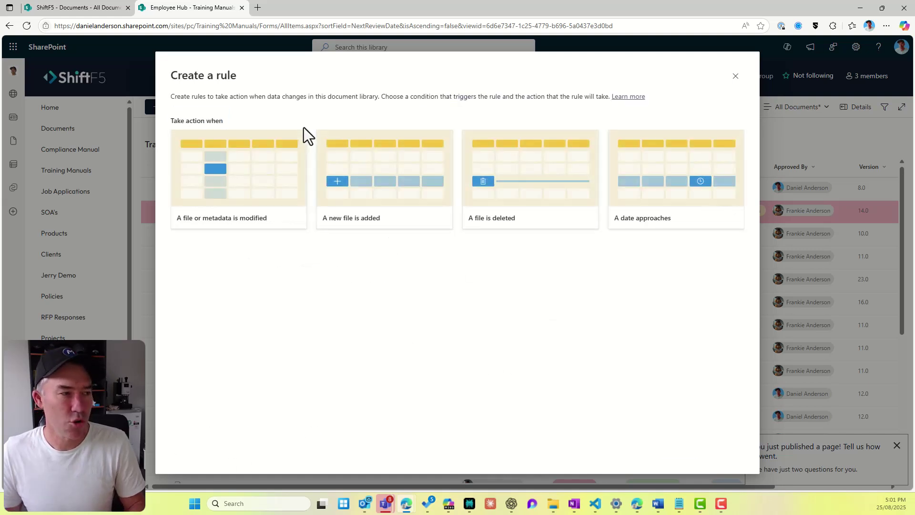
{"action": "left_click", "coordinate": [664, 198]}
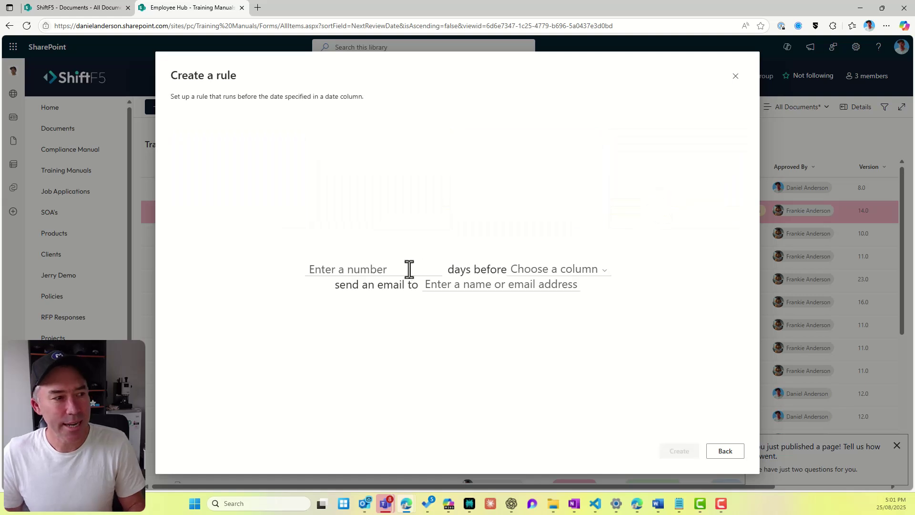
{"action": "left_click", "coordinate": [390, 267]}
{"action": "type", "text": "30"}
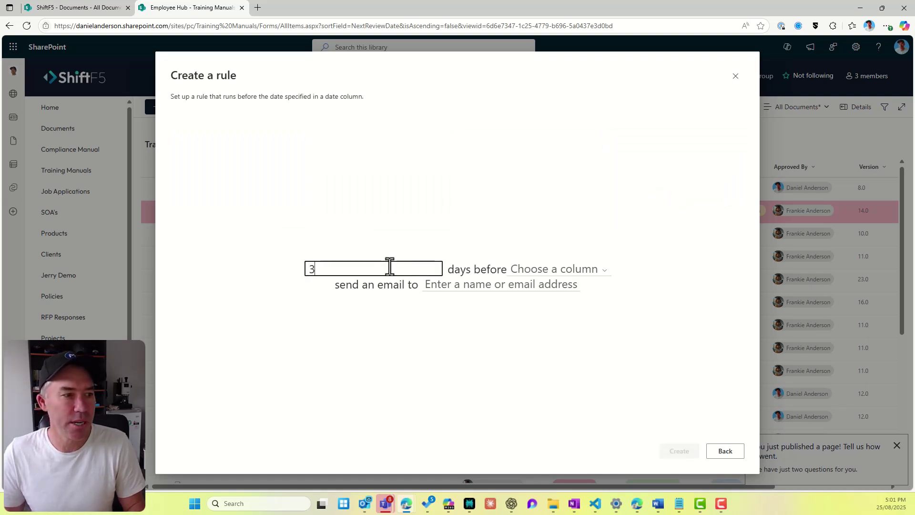
{"action": "left_click", "coordinate": [551, 271]}
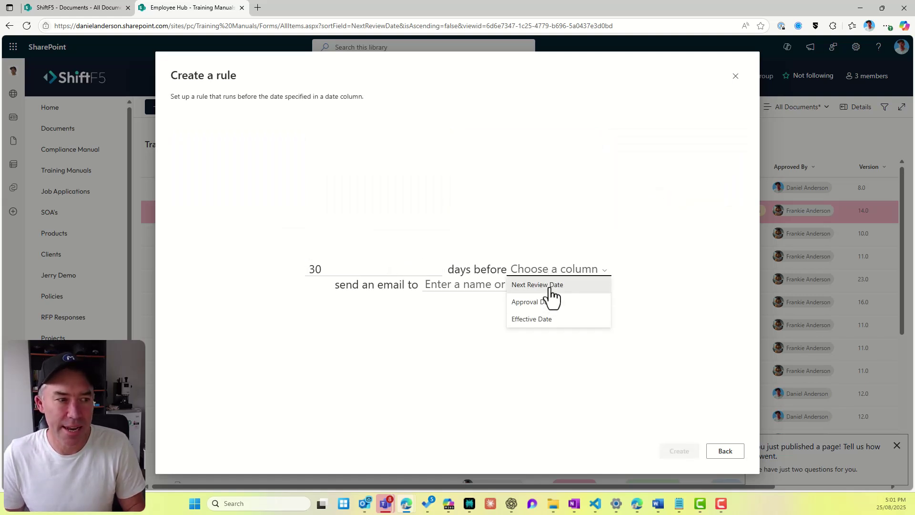
{"action": "left_click", "coordinate": [548, 286]}
{"action": "left_click", "coordinate": [473, 285]}
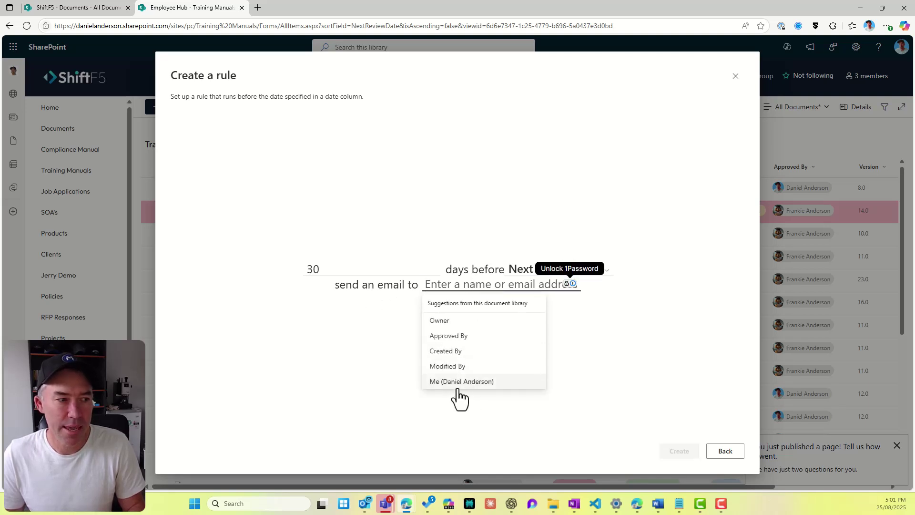
{"action": "left_click", "coordinate": [444, 320]}
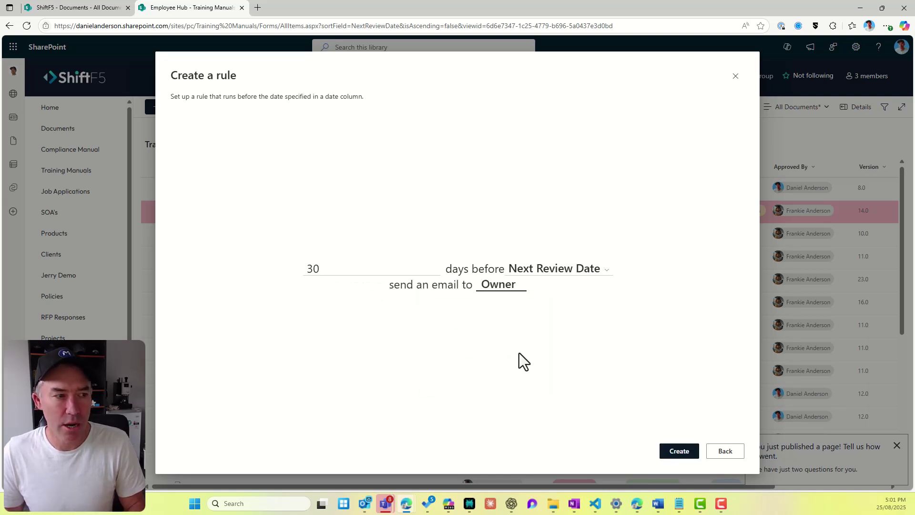
{"action": "left_click", "coordinate": [674, 452]}
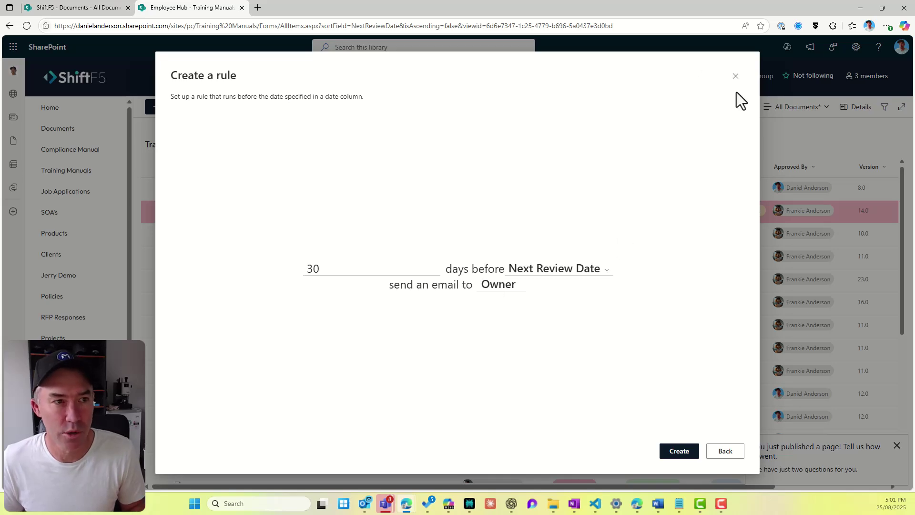
Step: Close the rule dialog and navigate through Policies to the SOA's library
{"action": "left_click", "coordinate": [735, 77]}
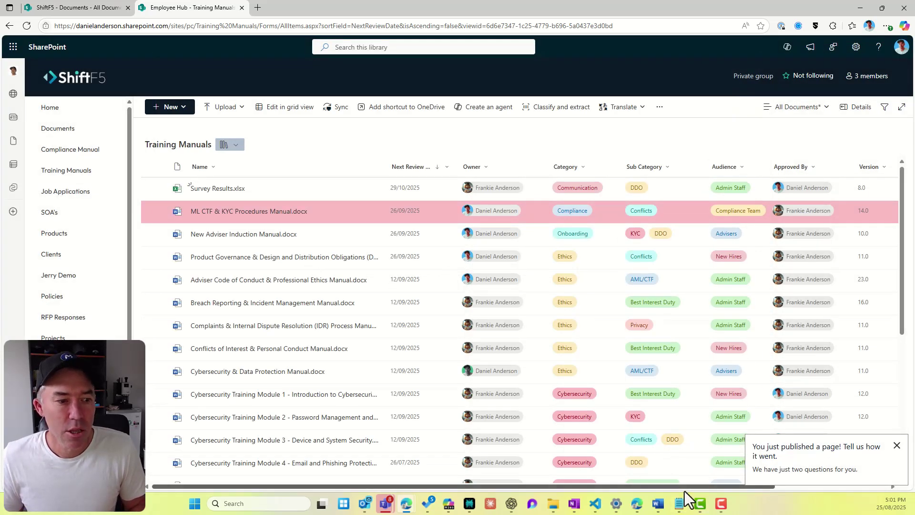
{"action": "left_click_drag", "start_coordinate": [686, 488], "coordinate": [808, 490]}
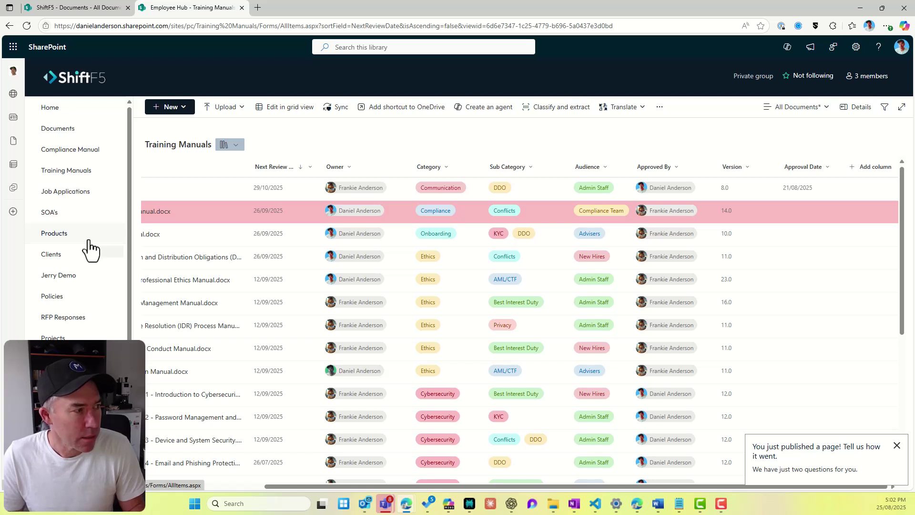
{"action": "left_click", "coordinate": [88, 304]}
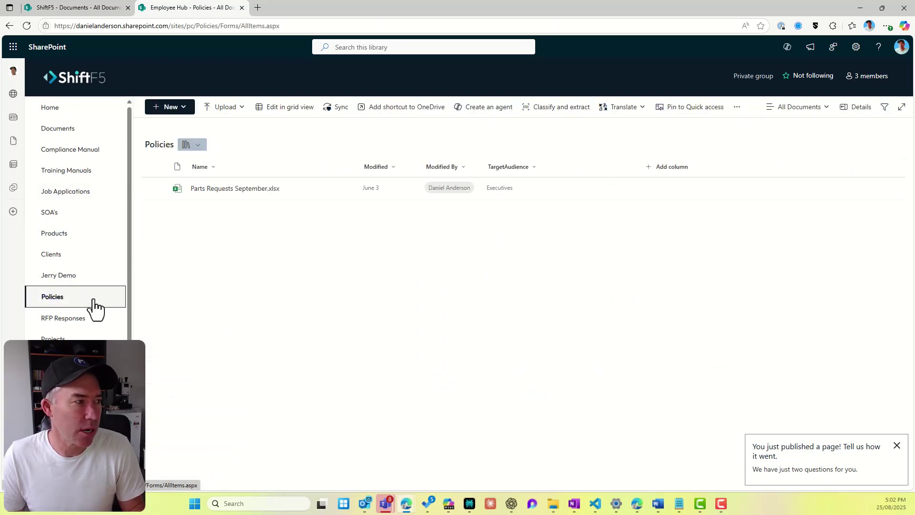
{"action": "left_click", "coordinate": [66, 237]}
{"action": "left_click", "coordinate": [72, 215]}
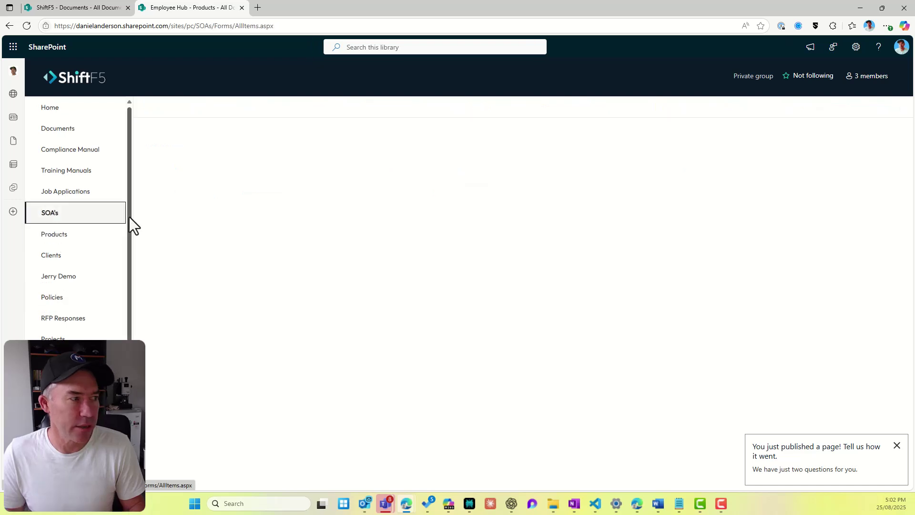
{"action": "mouse_move", "coordinate": [199, 237]}
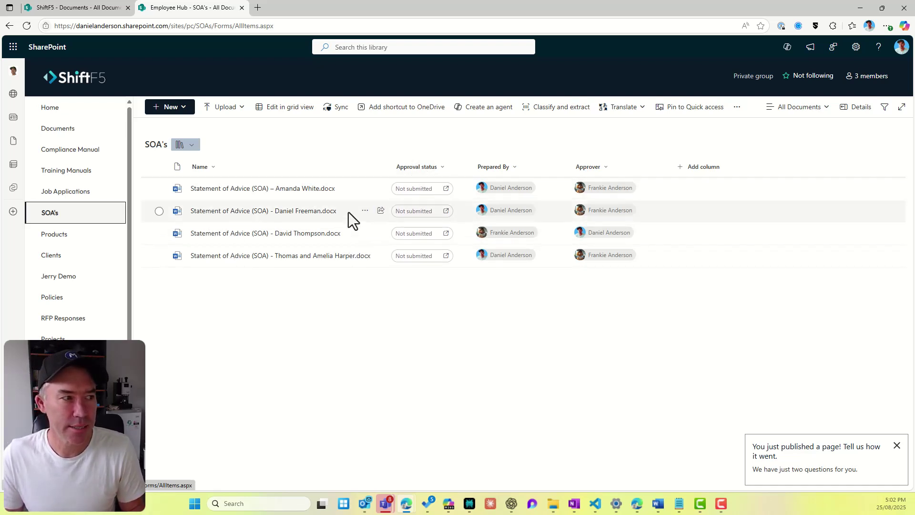
Step: Submit the second SOA for approval in assigned order, with the suggested colleague as approver
{"action": "left_click", "coordinate": [409, 211]}
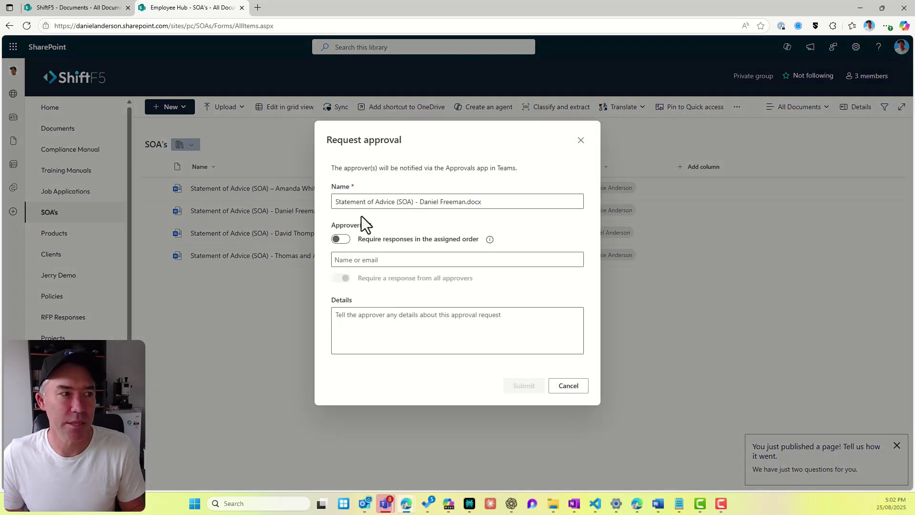
{"action": "triple_click", "coordinate": [333, 202]}
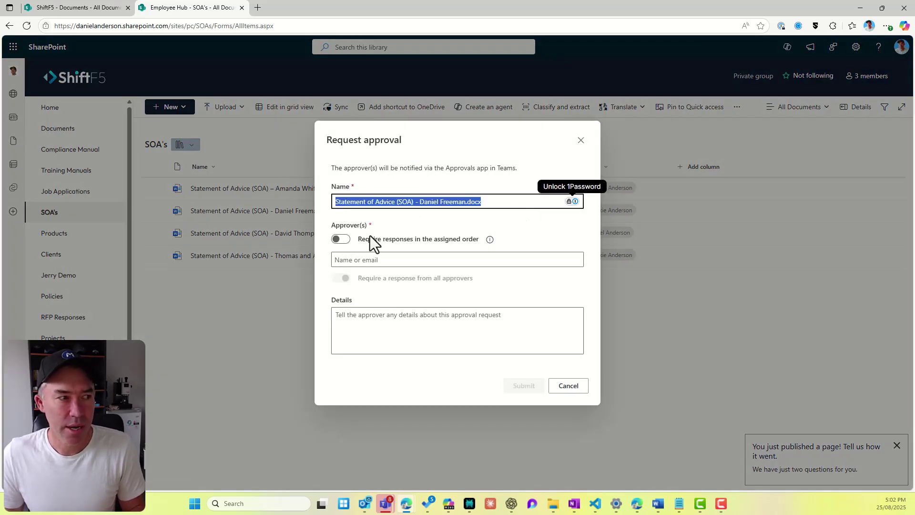
{"action": "left_click", "coordinate": [345, 239]}
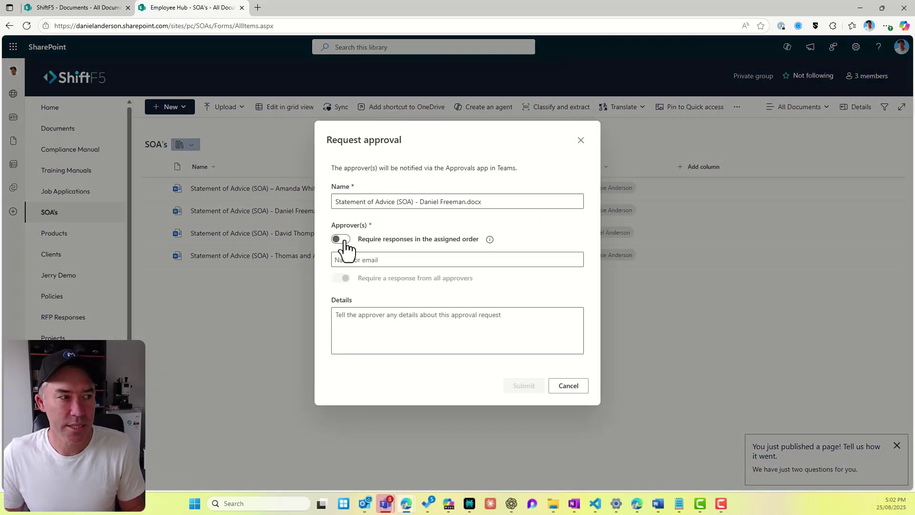
{"action": "left_click", "coordinate": [399, 258]}
{"action": "type", "text": "frankie"}
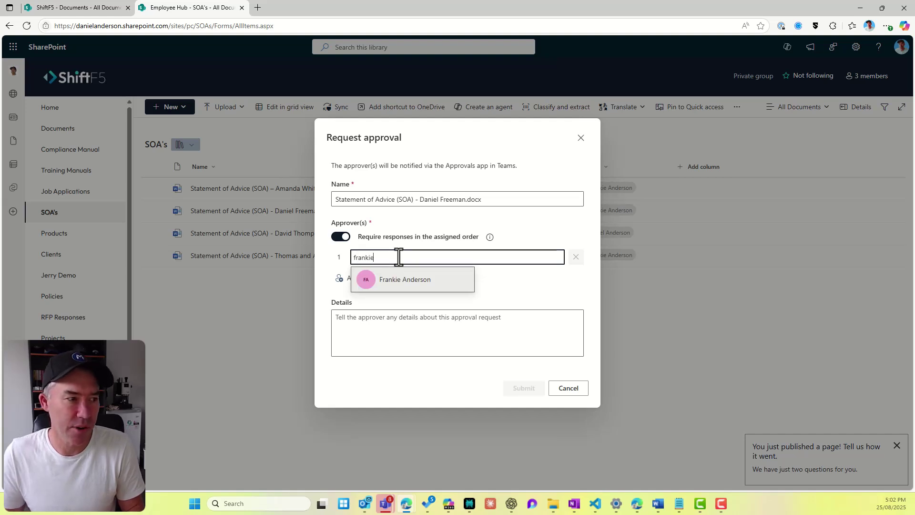
{"action": "left_click", "coordinate": [413, 281]}
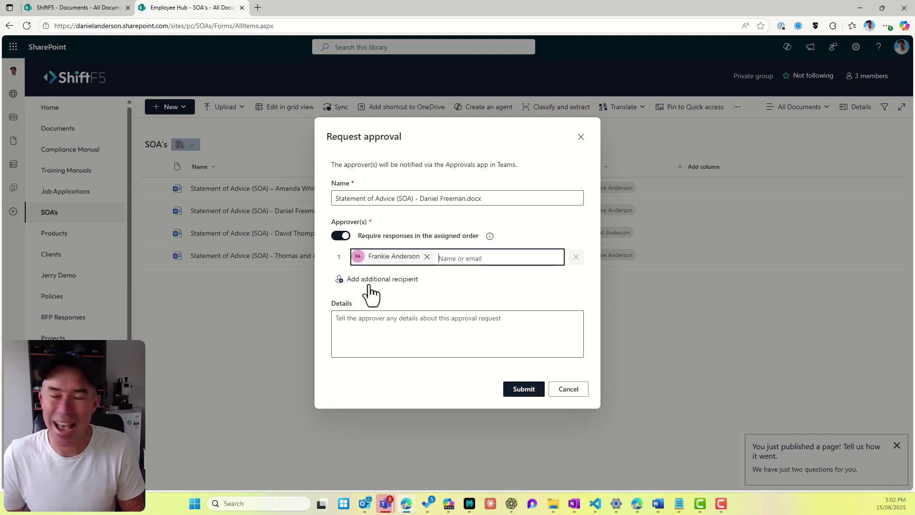
{"action": "left_click", "coordinate": [524, 390]}
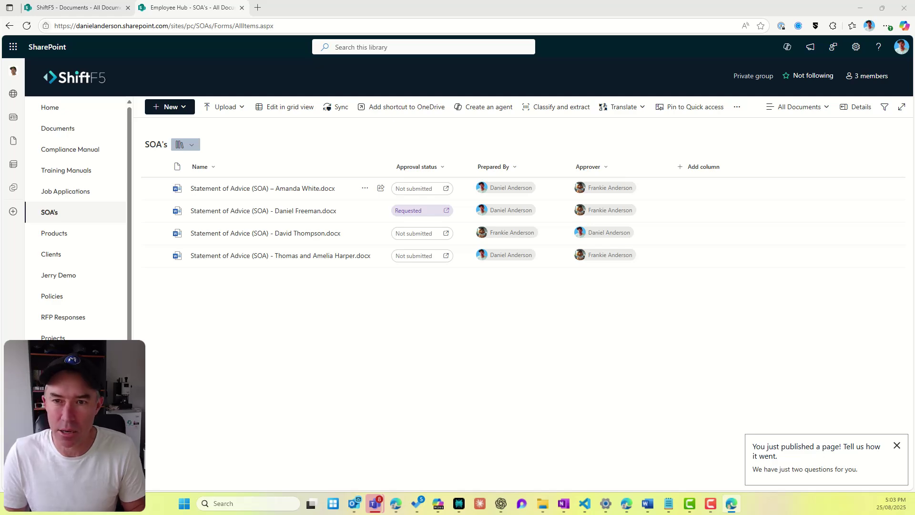
Step: Switch to Outlook and launch Microsoft Teams from the Microsoft 365 app launcher
{"action": "key", "text": "alt+Tab"}
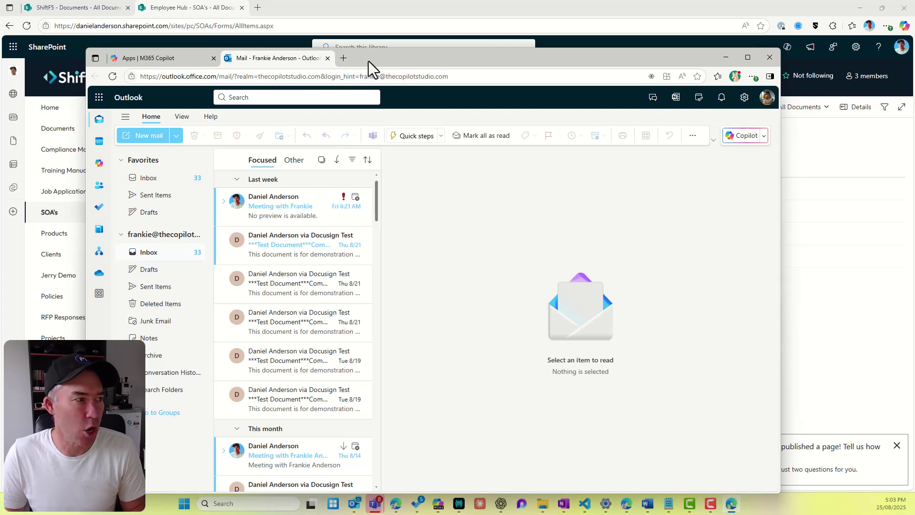
{"action": "left_click_drag", "start_coordinate": [368, 61], "coordinate": [355, 59]}
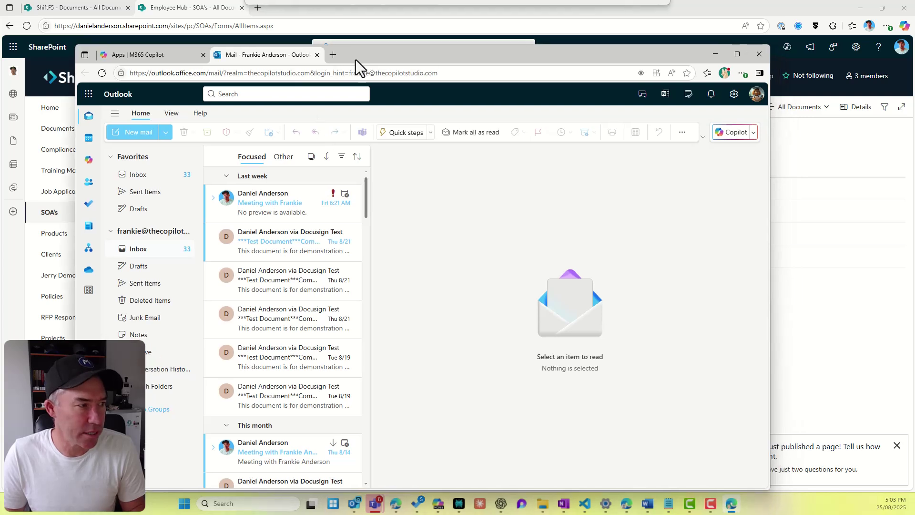
{"action": "left_click", "coordinate": [88, 94]}
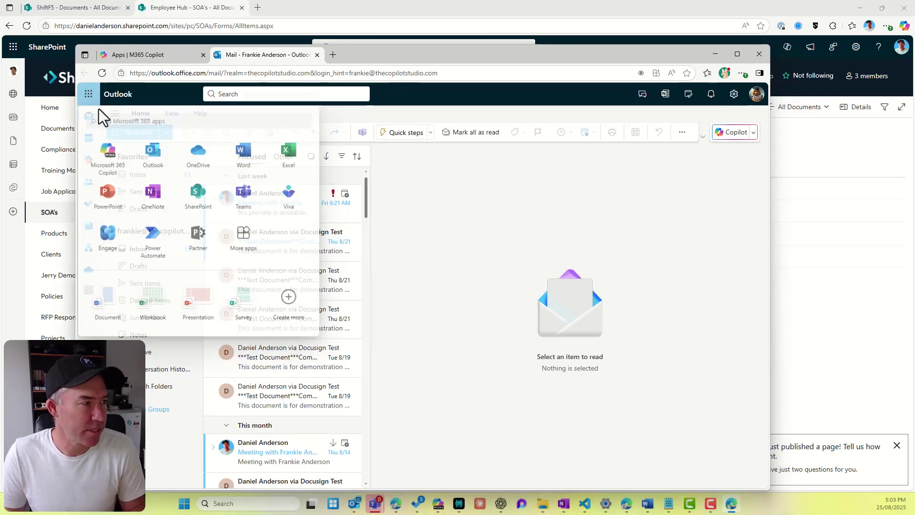
{"action": "left_click", "coordinate": [250, 200]}
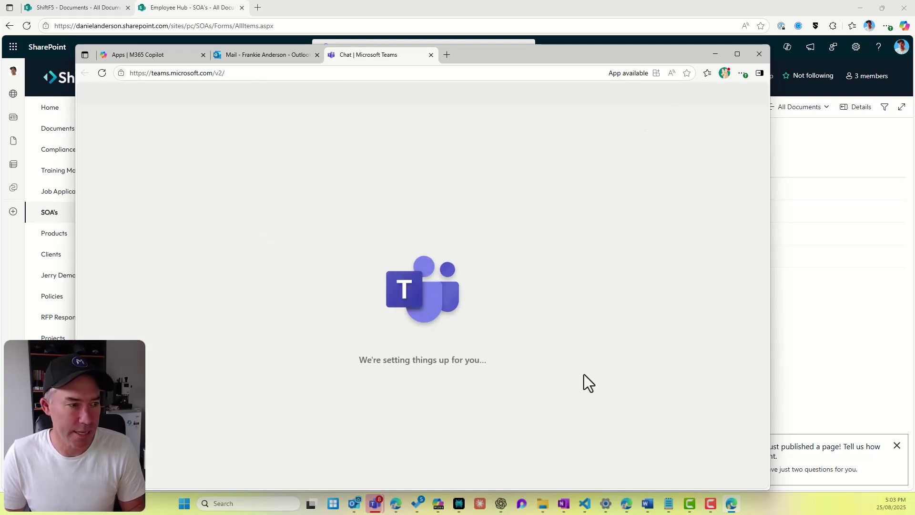
Step: Approve the Statement of Advice request from the Teams activity feed
{"action": "left_click_drag", "start_coordinate": [474, 59], "coordinate": [458, 42]}
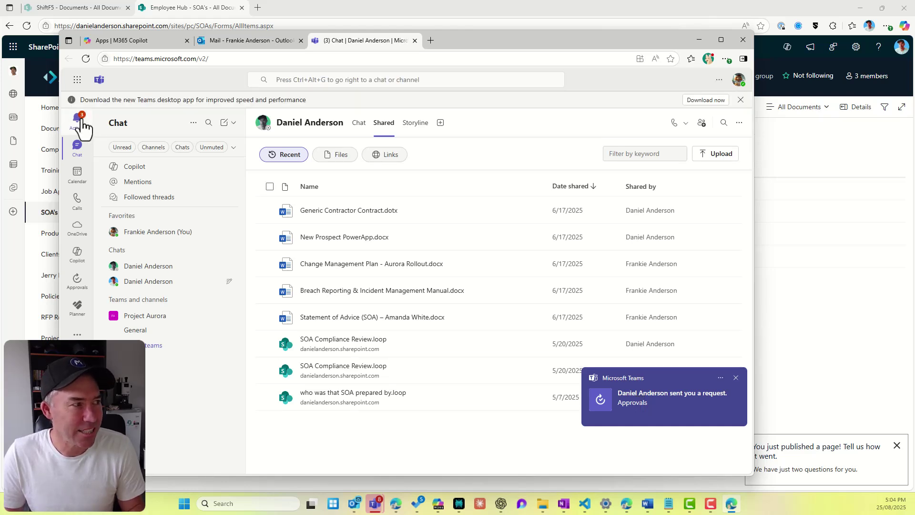
{"action": "left_click", "coordinate": [82, 121]}
{"action": "left_click", "coordinate": [151, 191]}
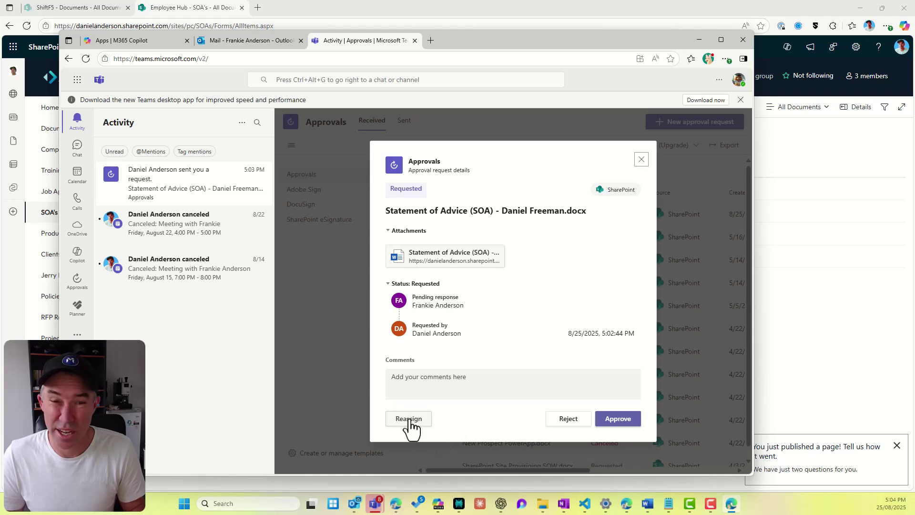
{"action": "left_click", "coordinate": [615, 419]}
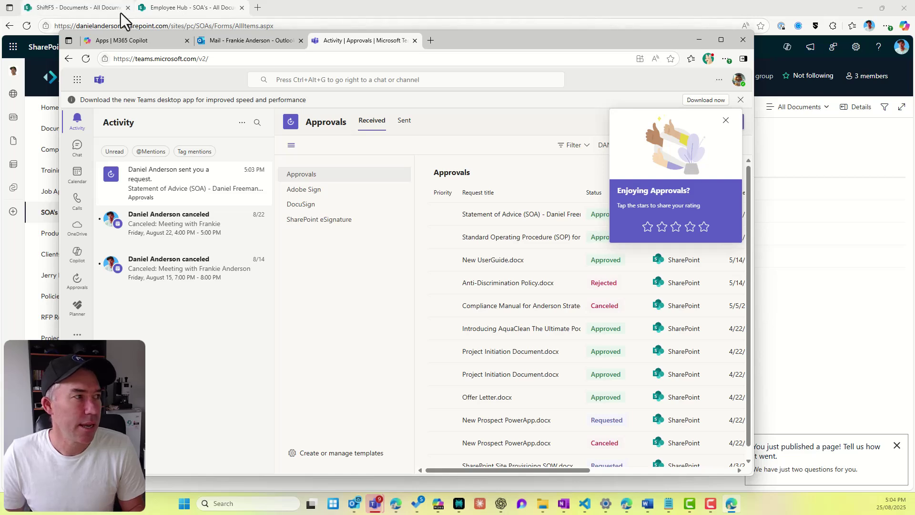
Step: Reload the SOA's library repeatedly until the Statement of Advice shows Approved
{"action": "left_click", "coordinate": [165, 8]}
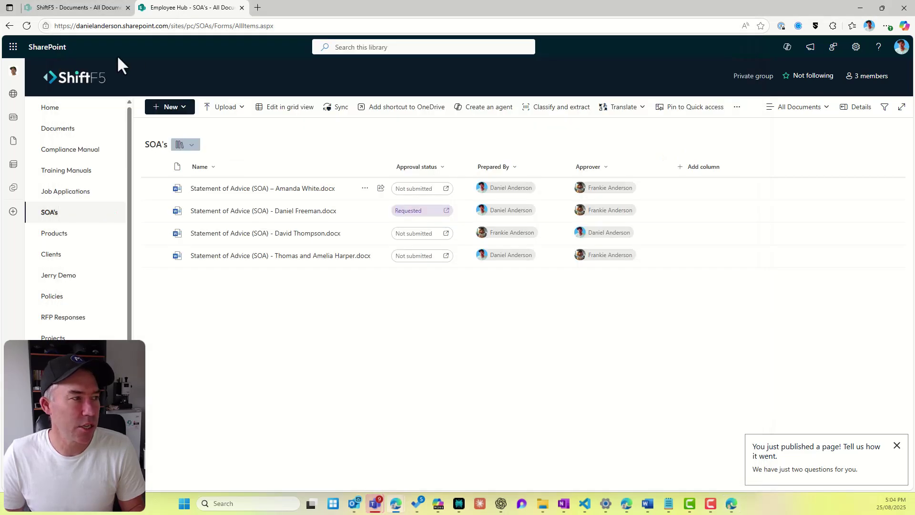
{"action": "left_click", "coordinate": [24, 24]}
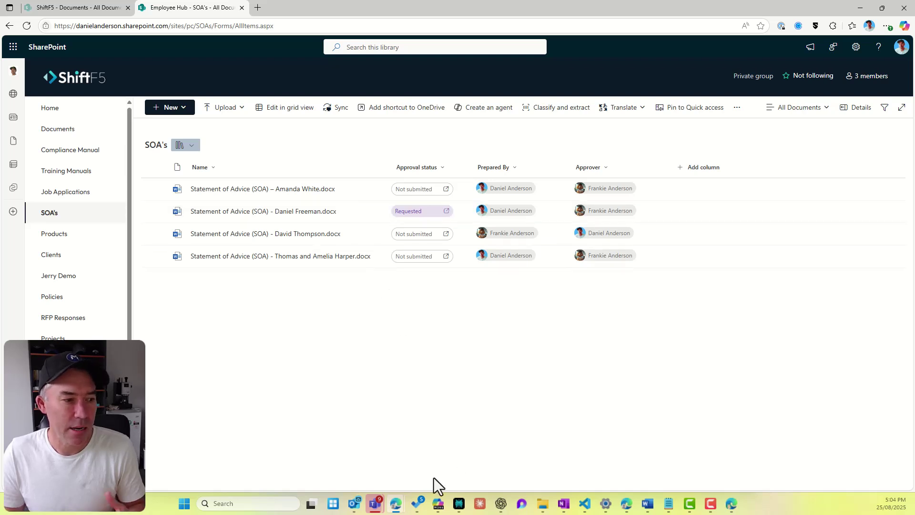
{"action": "left_click", "coordinate": [374, 506]}
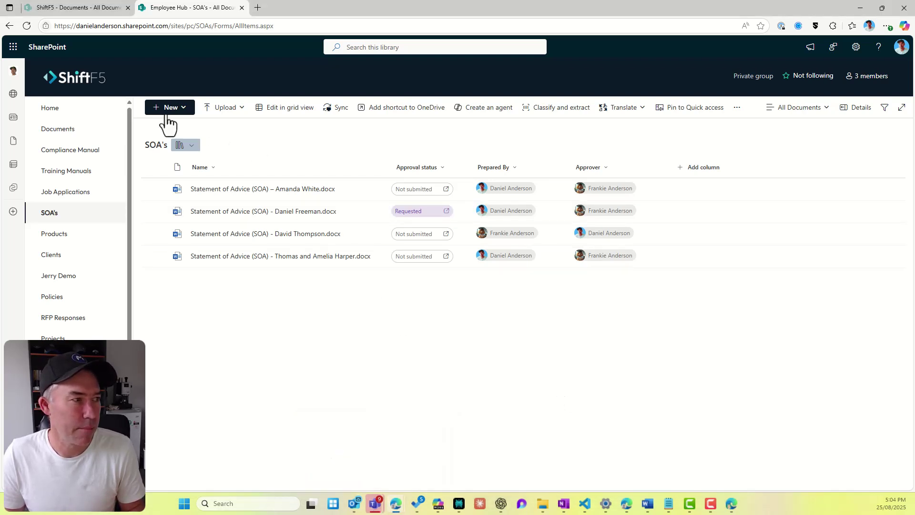
{"action": "left_click", "coordinate": [26, 27]}
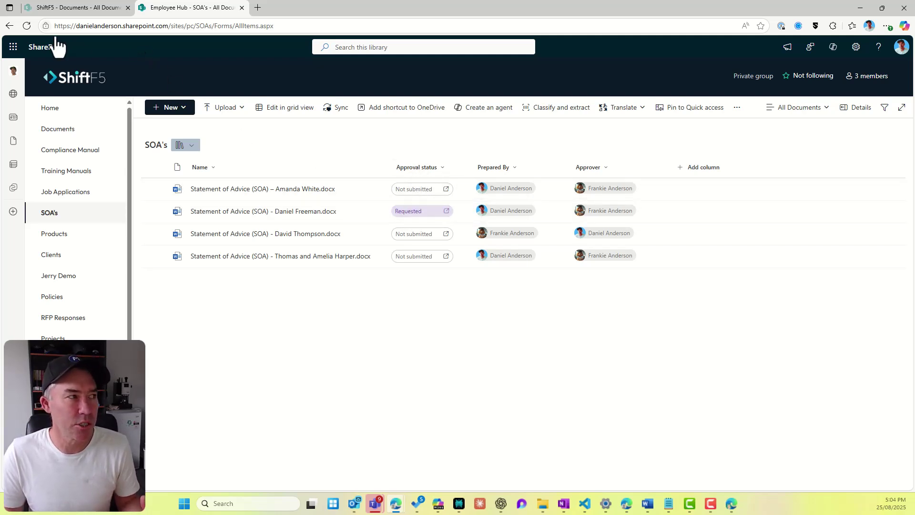
{"action": "left_click", "coordinate": [27, 25]}
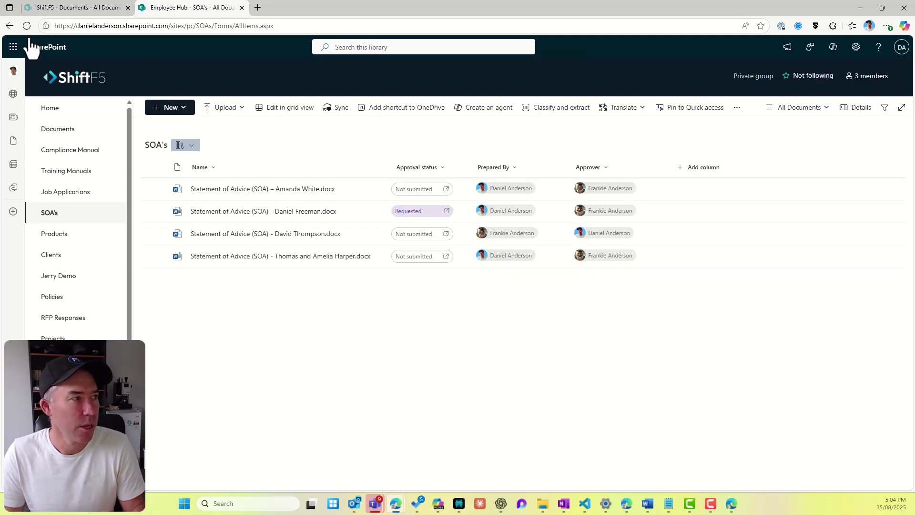
{"action": "left_click", "coordinate": [27, 26]}
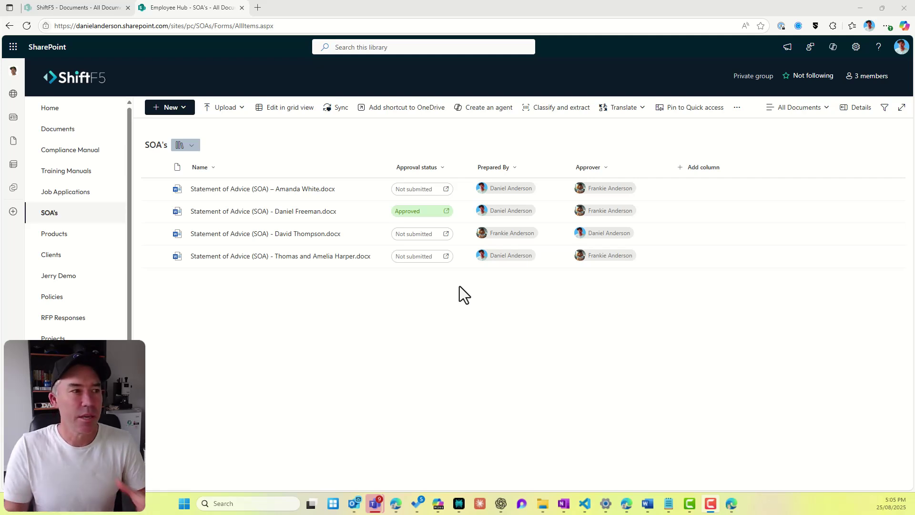
{"action": "left_click", "coordinate": [440, 169]}
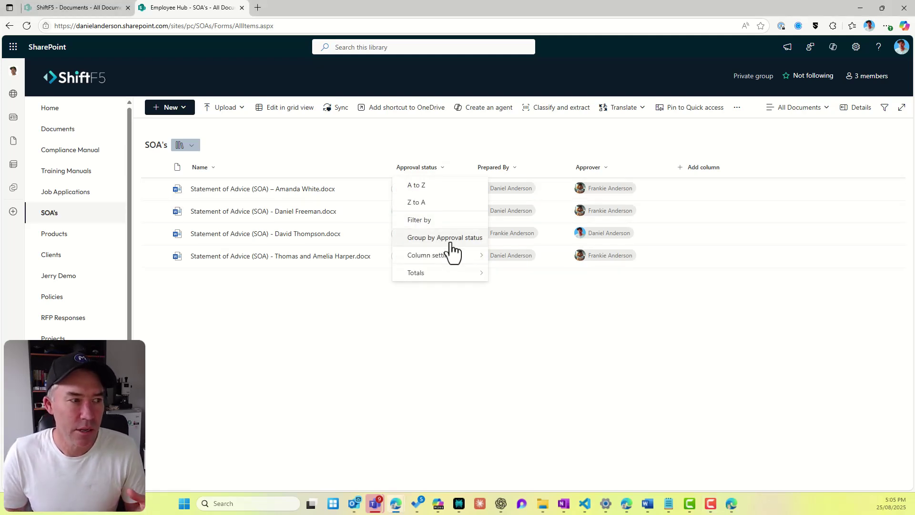
{"action": "left_click", "coordinate": [445, 220]}
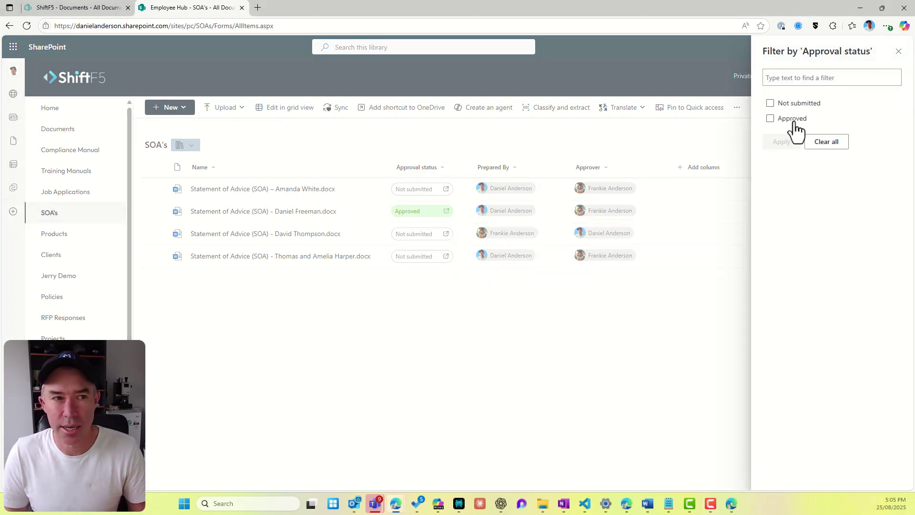
{"action": "left_click", "coordinate": [898, 51]}
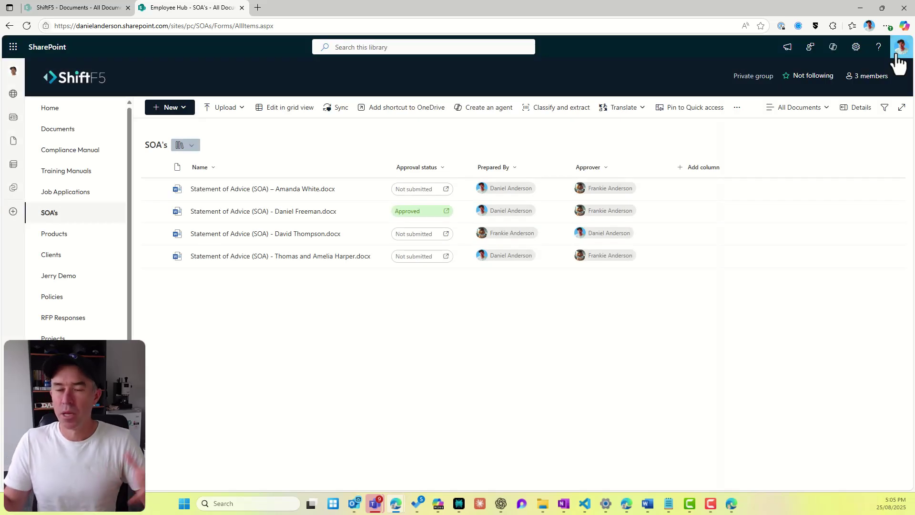